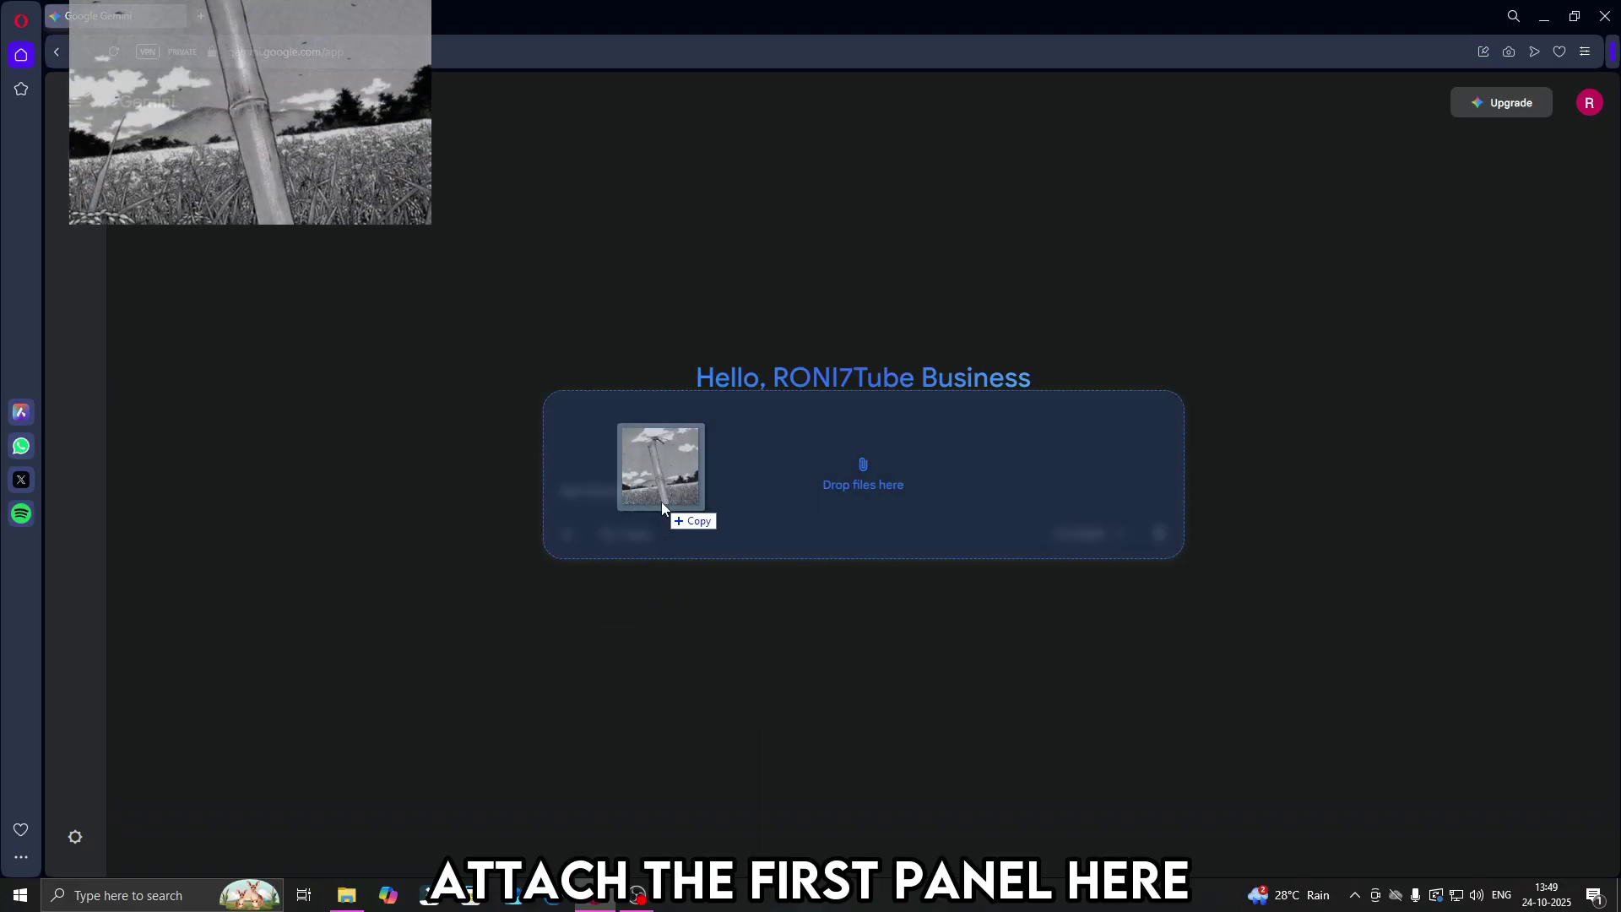
Step: Attach the bamboo-pole manga panel and ask Gemini to remove the dragonfly from it
{"action": "left_click_drag", "start_coordinate": [661, 502], "coordinate": [677, 464]}
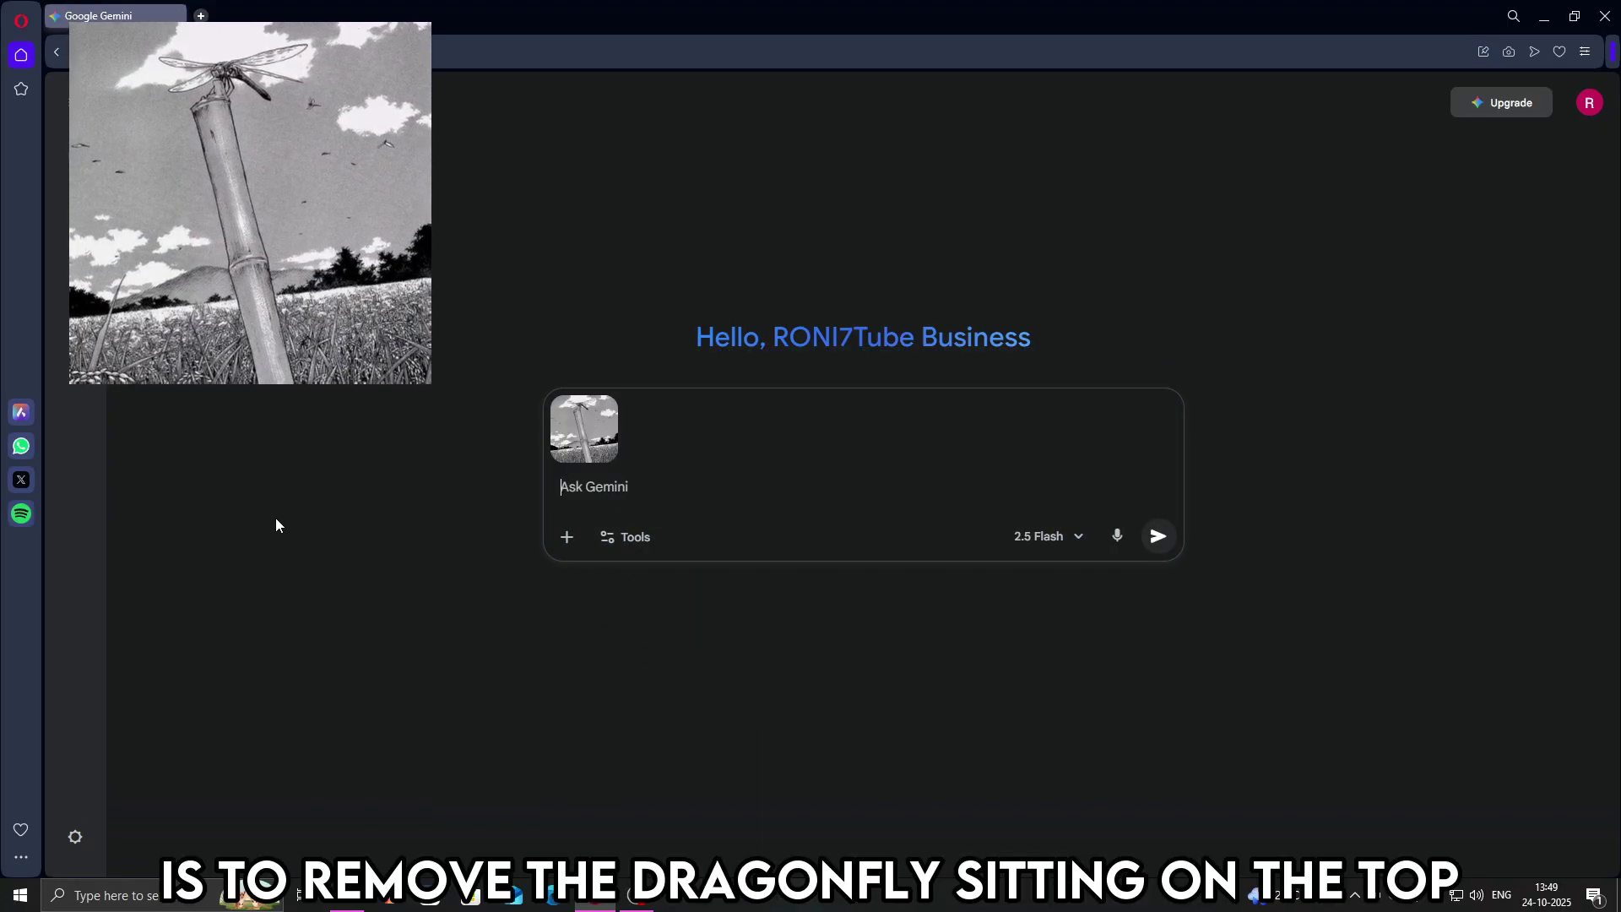
{"action": "left_click", "coordinate": [656, 503]}
{"action": "type", "text": "From this attached manga pane"}
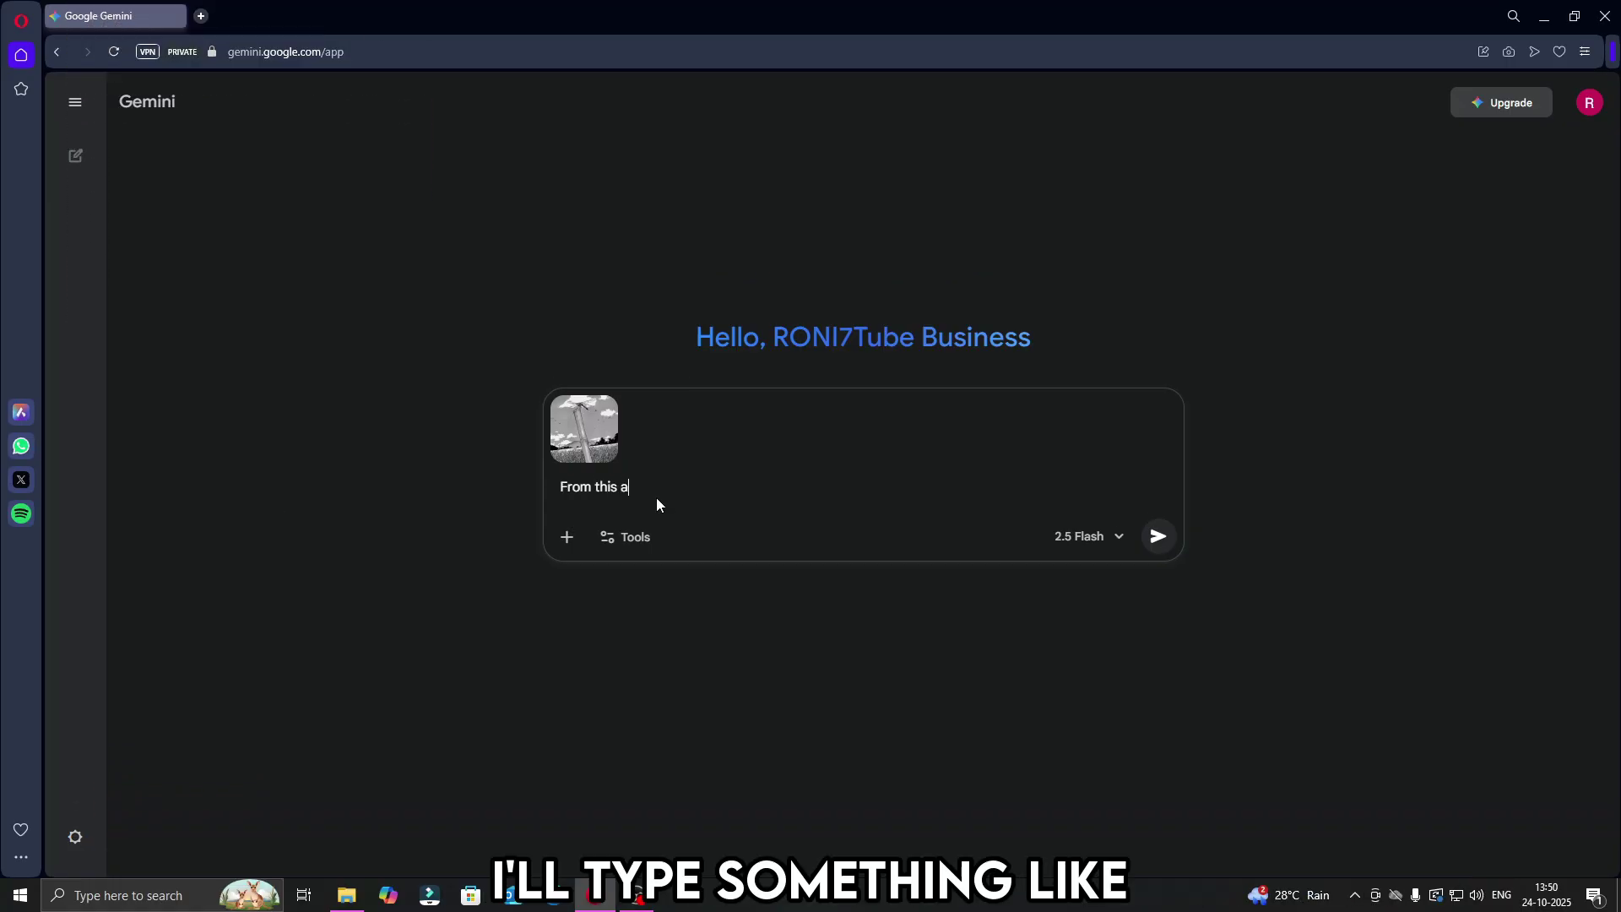
{"action": "type", "text": "l, remove the dragonfly"}
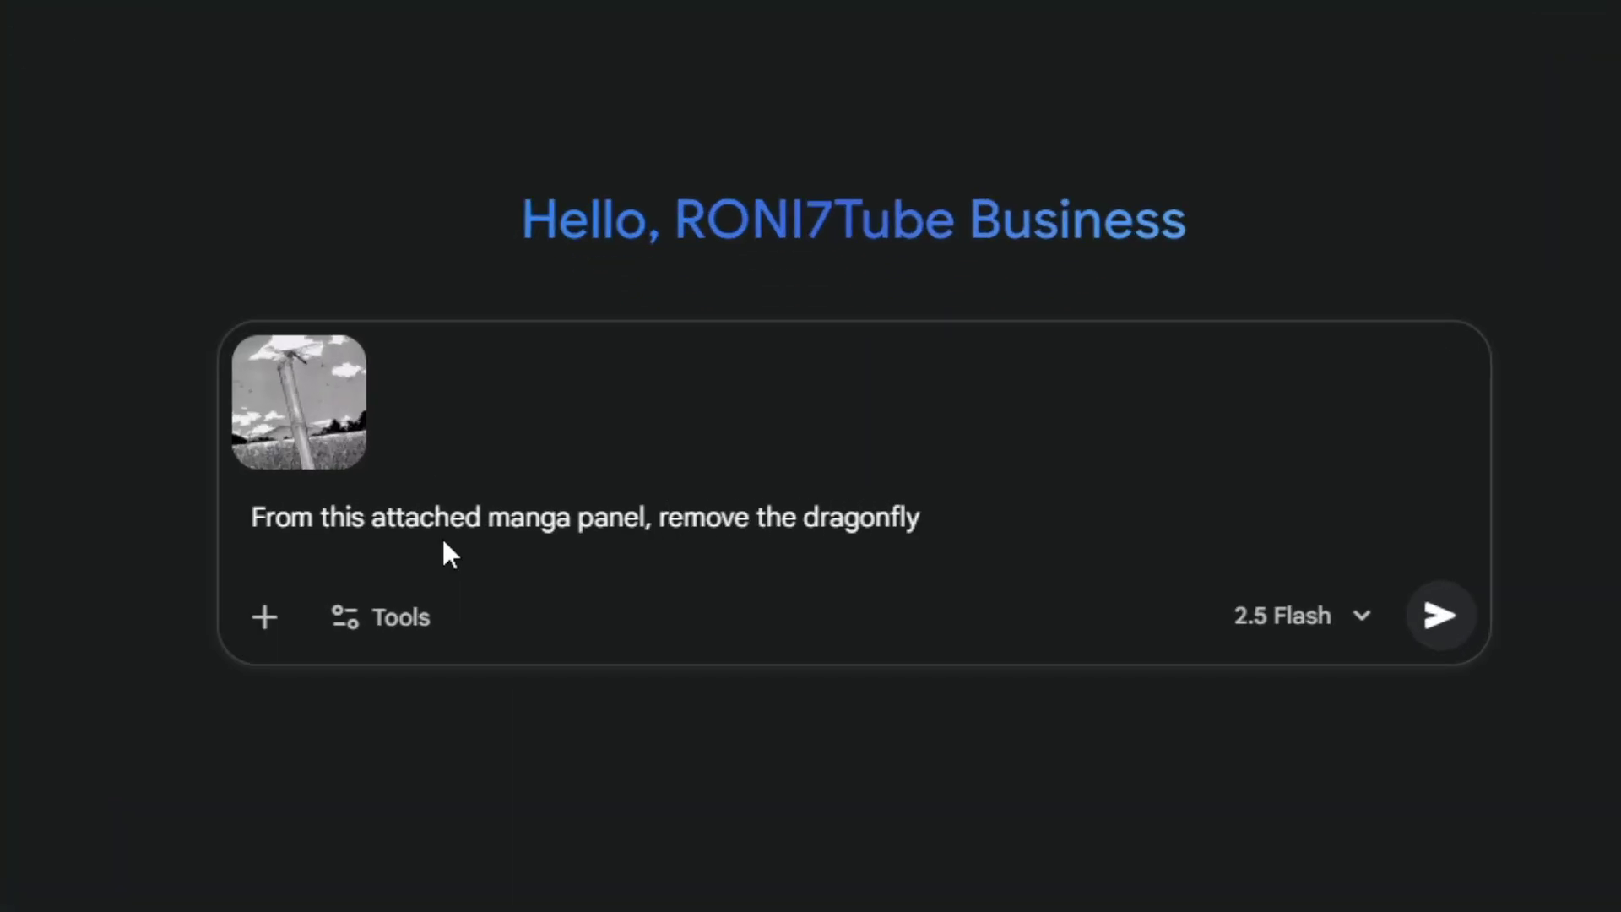
{"action": "type", "text": "."}
{"action": "key", "text": "Return"}
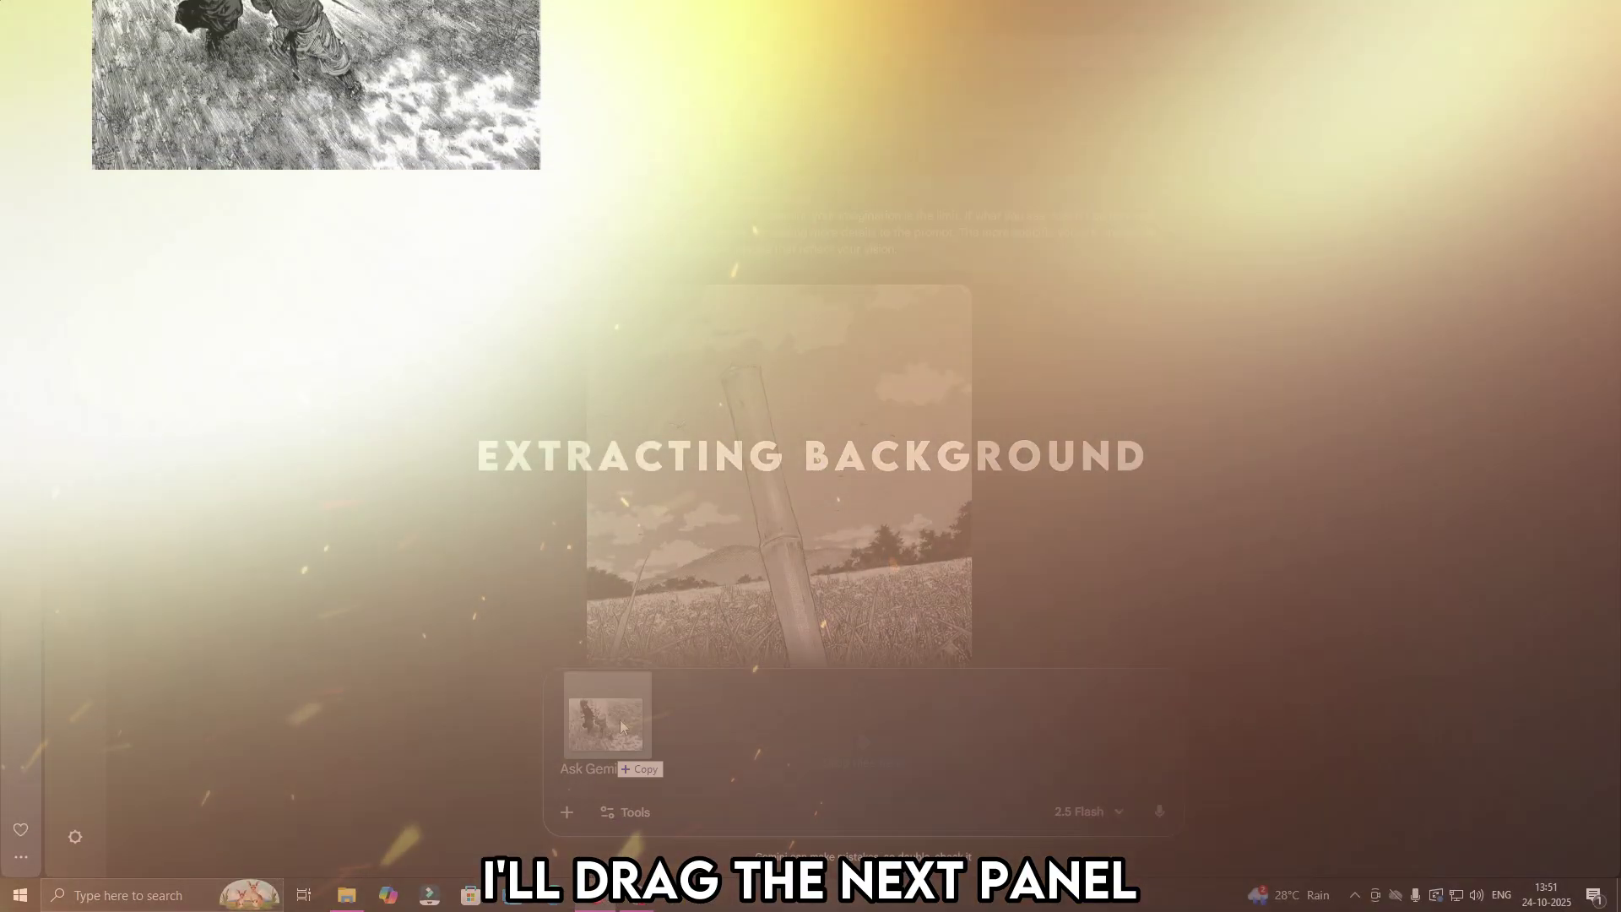
Step: Ask Gemini to remove both fighters, keeping only the clean background, then view it full-size
{"action": "left_click_drag", "start_coordinate": [620, 726], "coordinate": [692, 726]}
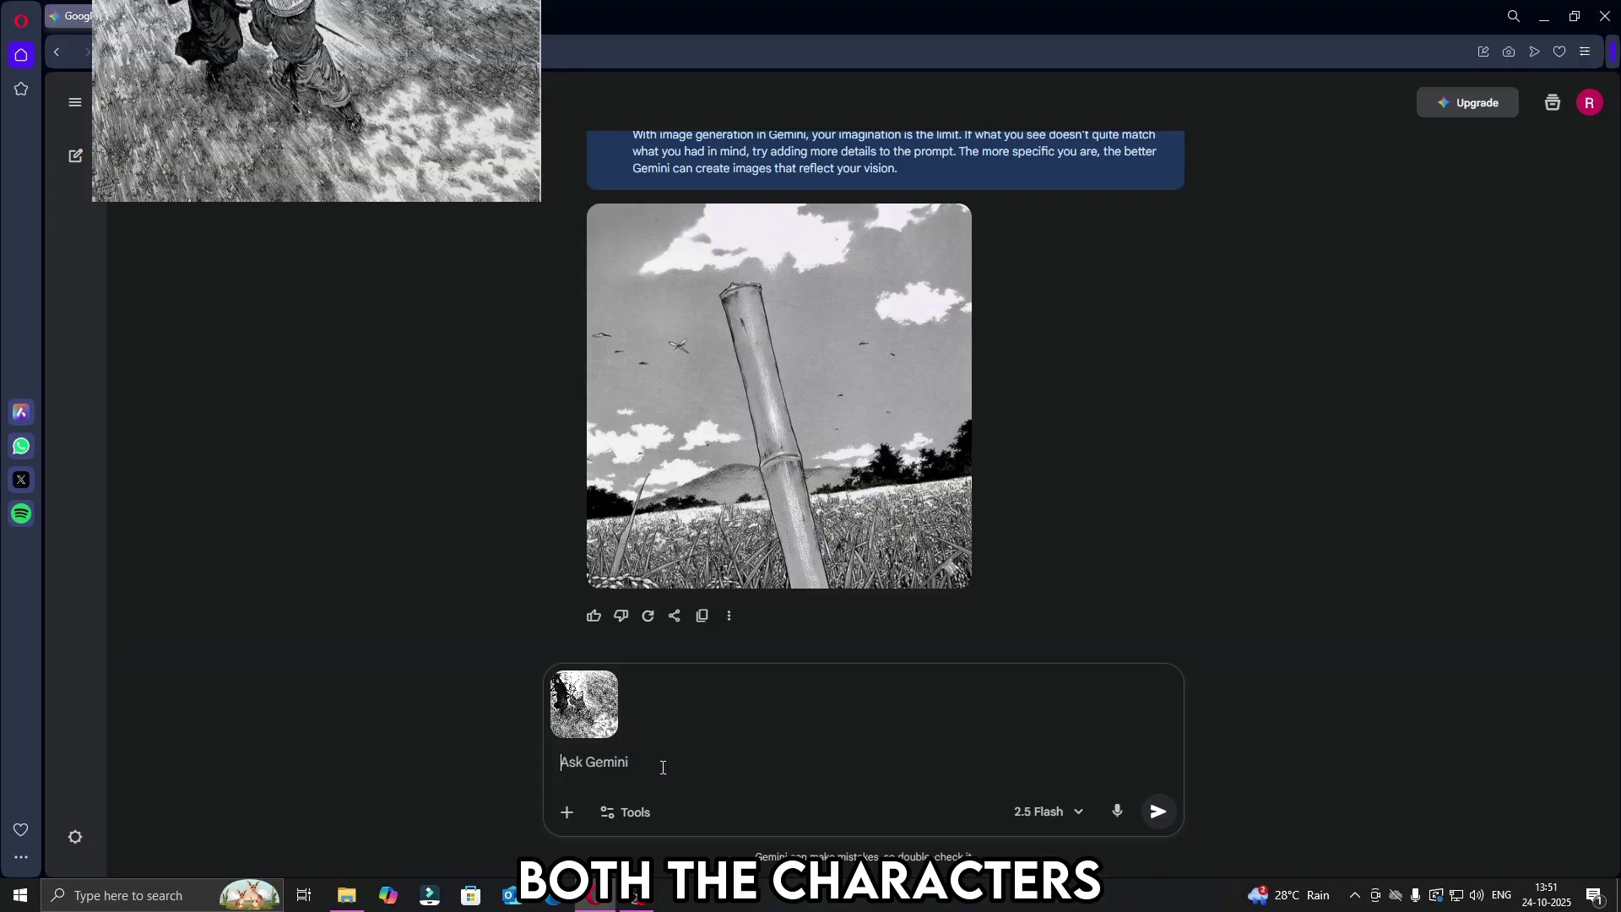
{"action": "type", "text": "From this attached manga panel, remove all characters, keeping o"}
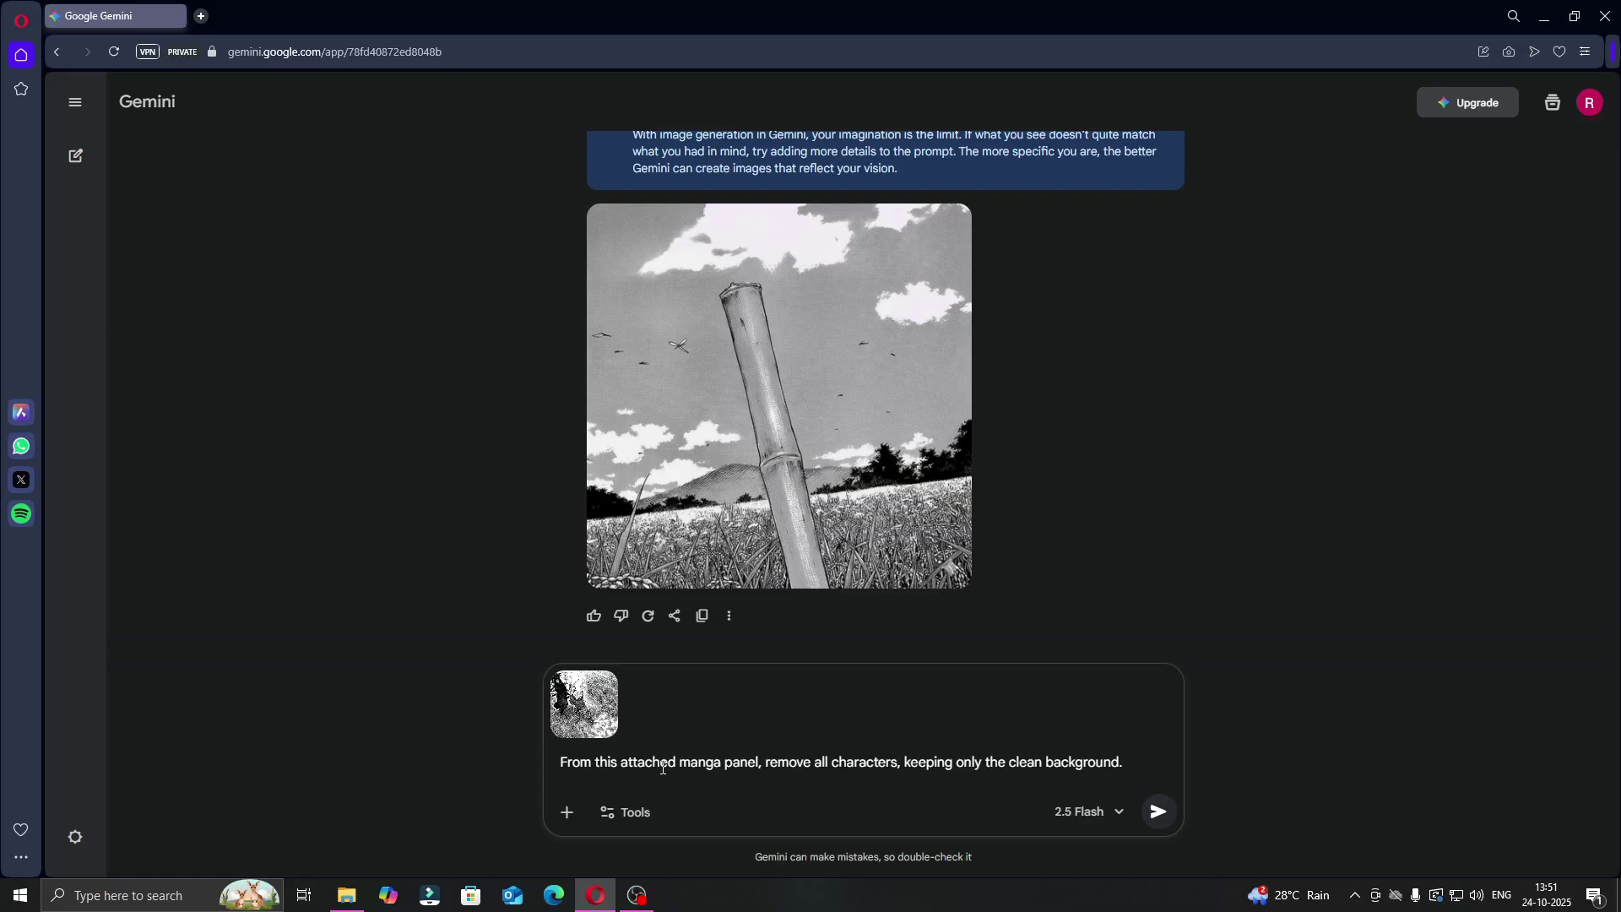
{"action": "key", "text": "Return"}
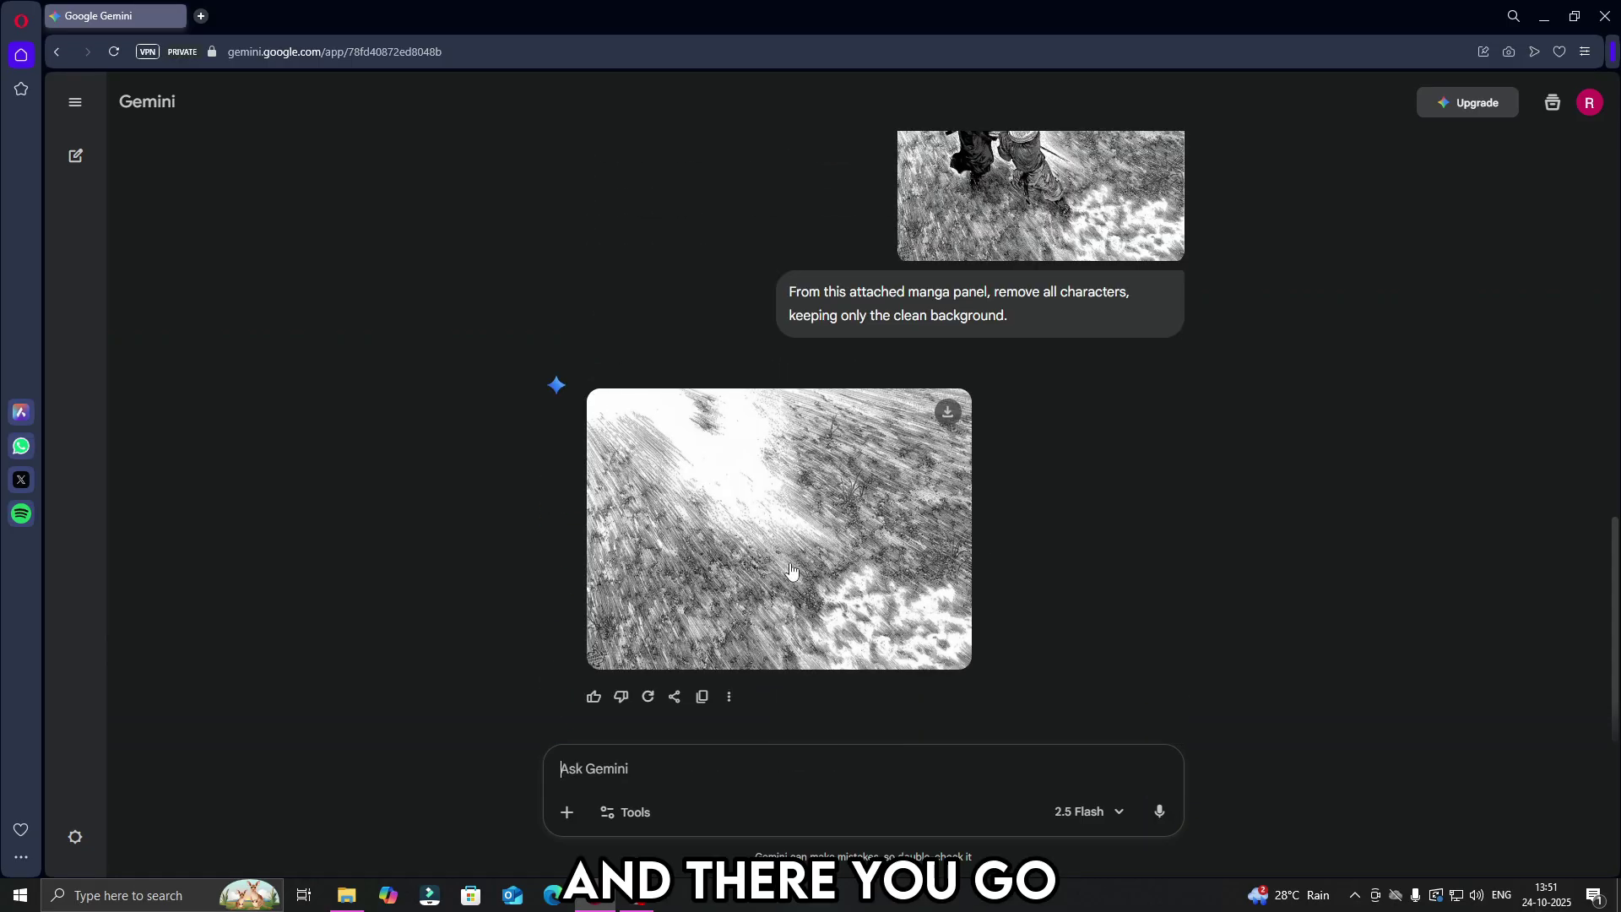
{"action": "left_click", "coordinate": [791, 572]}
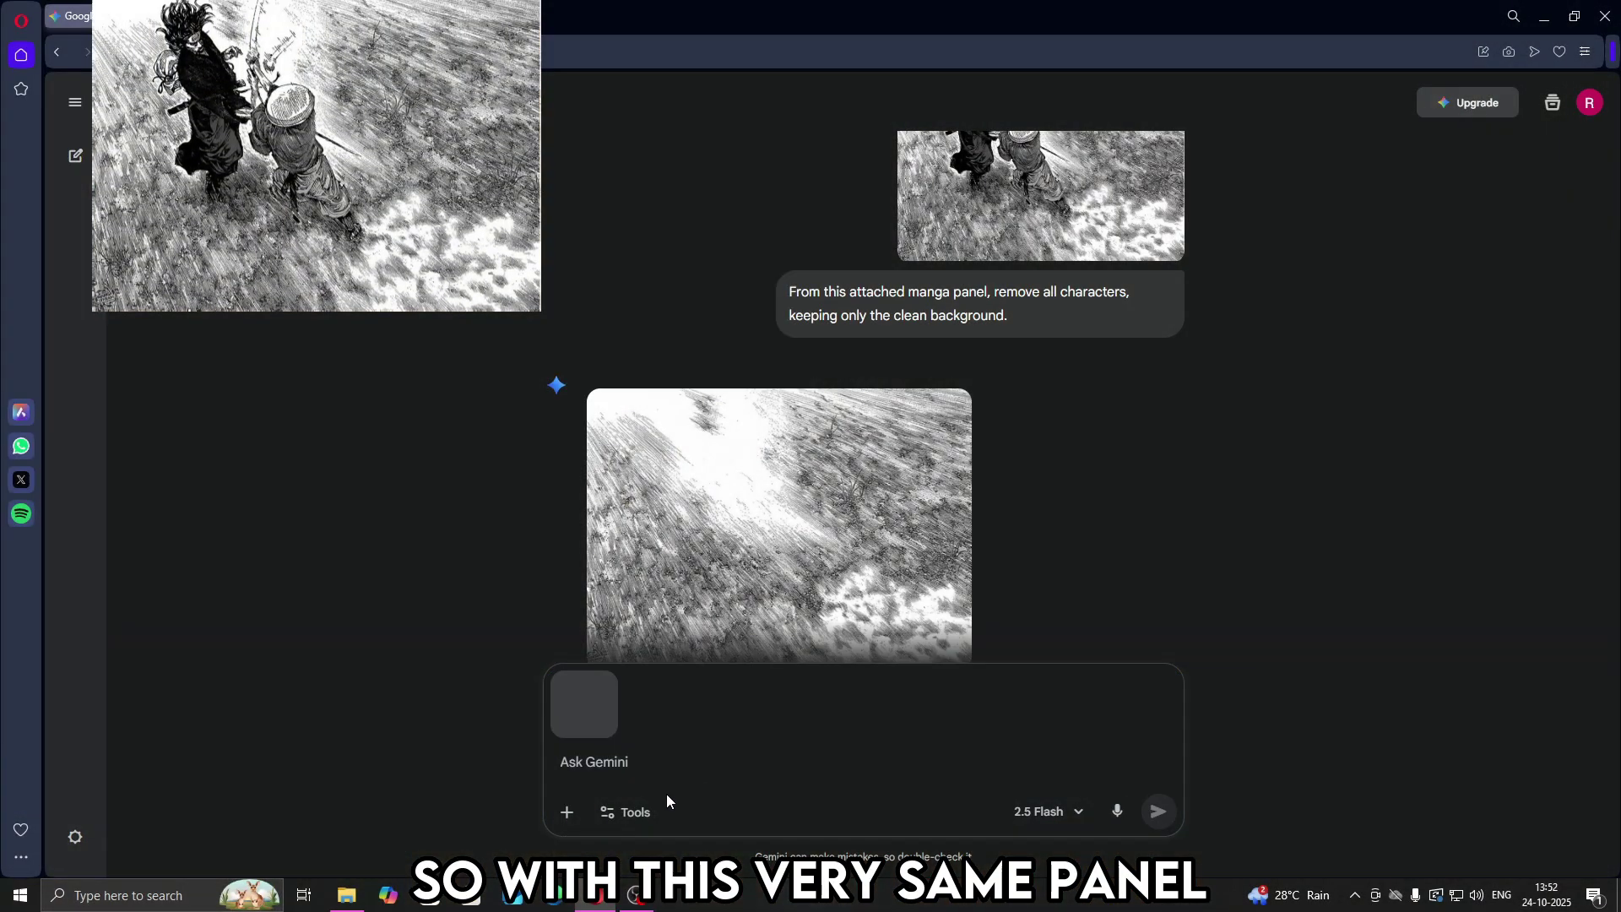
Step: Request the left fighter extracted with the background removed, and preview the isolated image
{"action": "type", "text": "From this atta"}
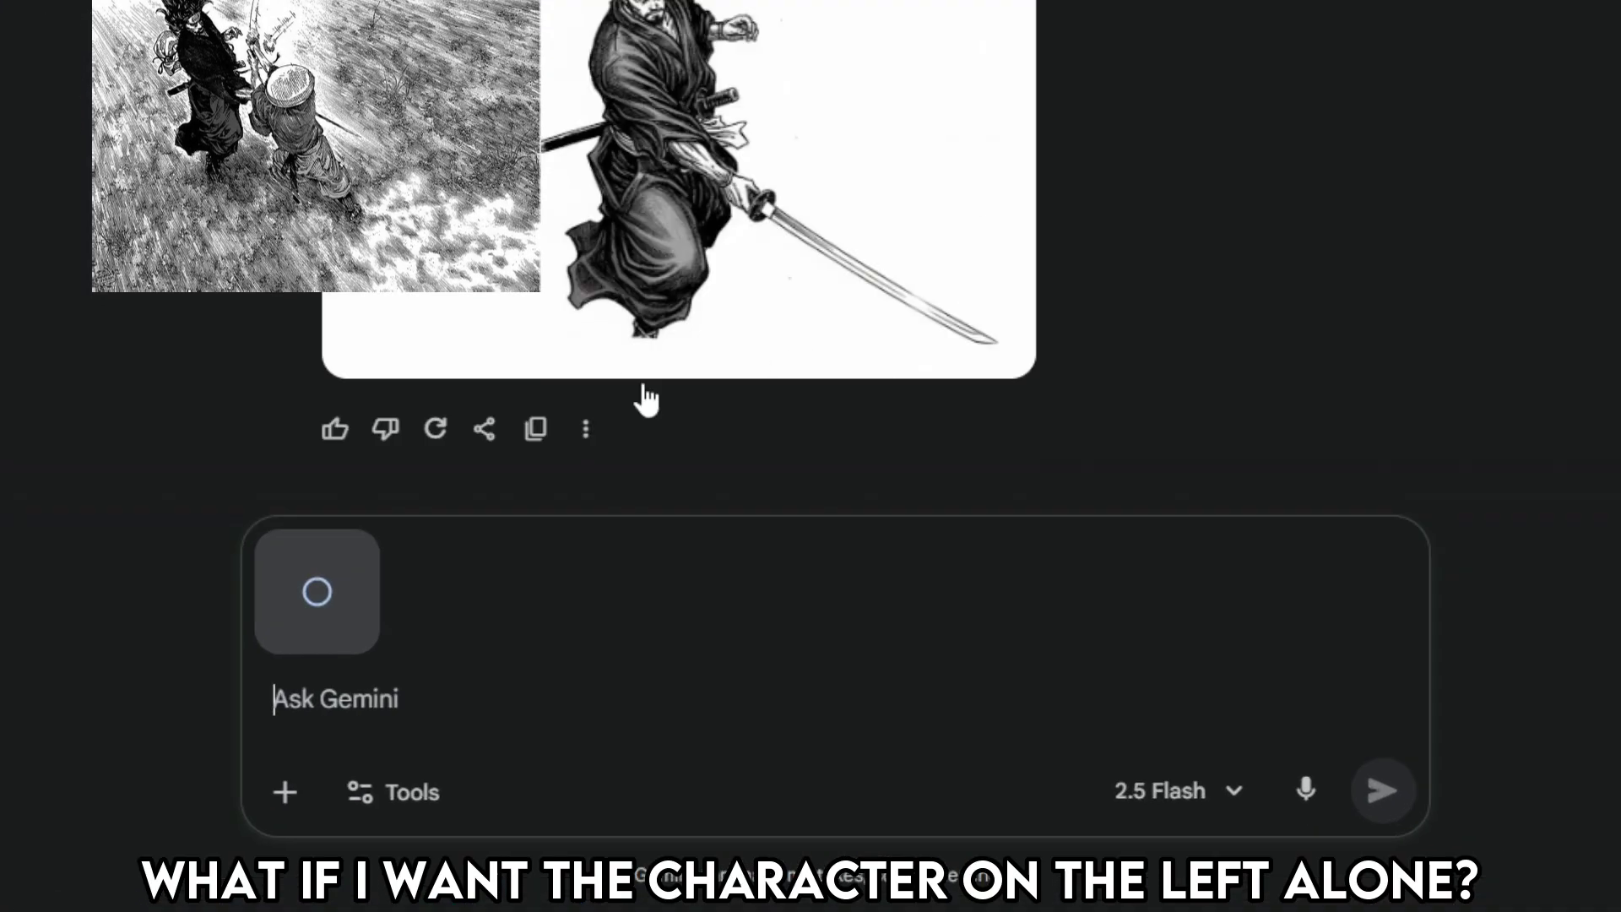
{"action": "type", "text": "From this attached manga panel, extract the fighter on the left. Remove the background. I want only the"}
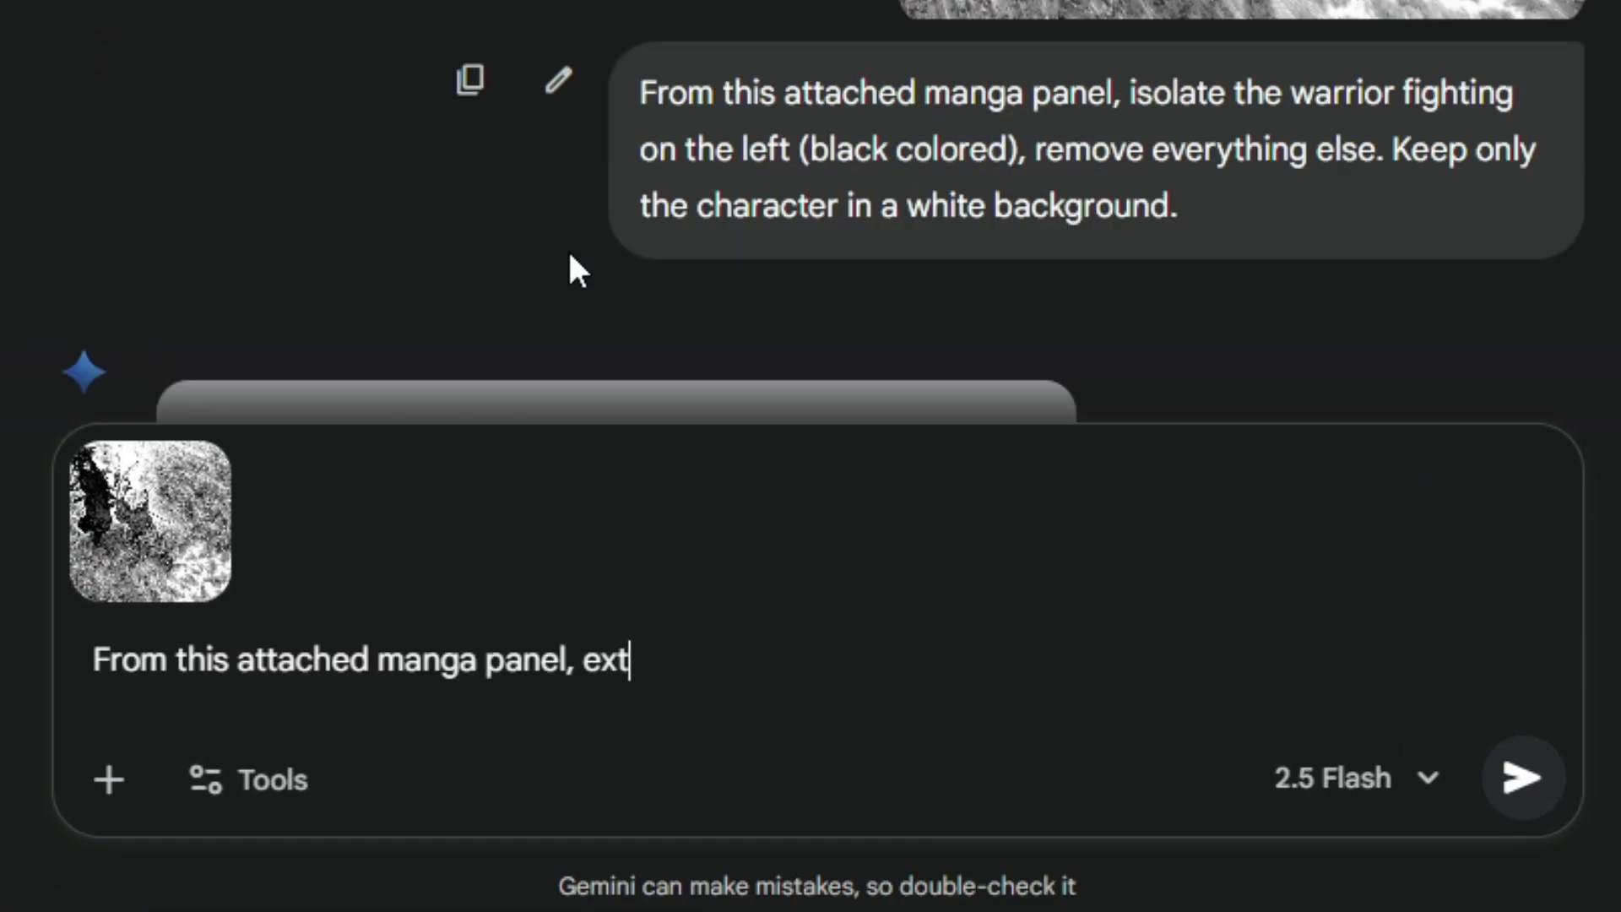
{"action": "type", "text": " fighter on the left exactly how it is on the attached panel."}
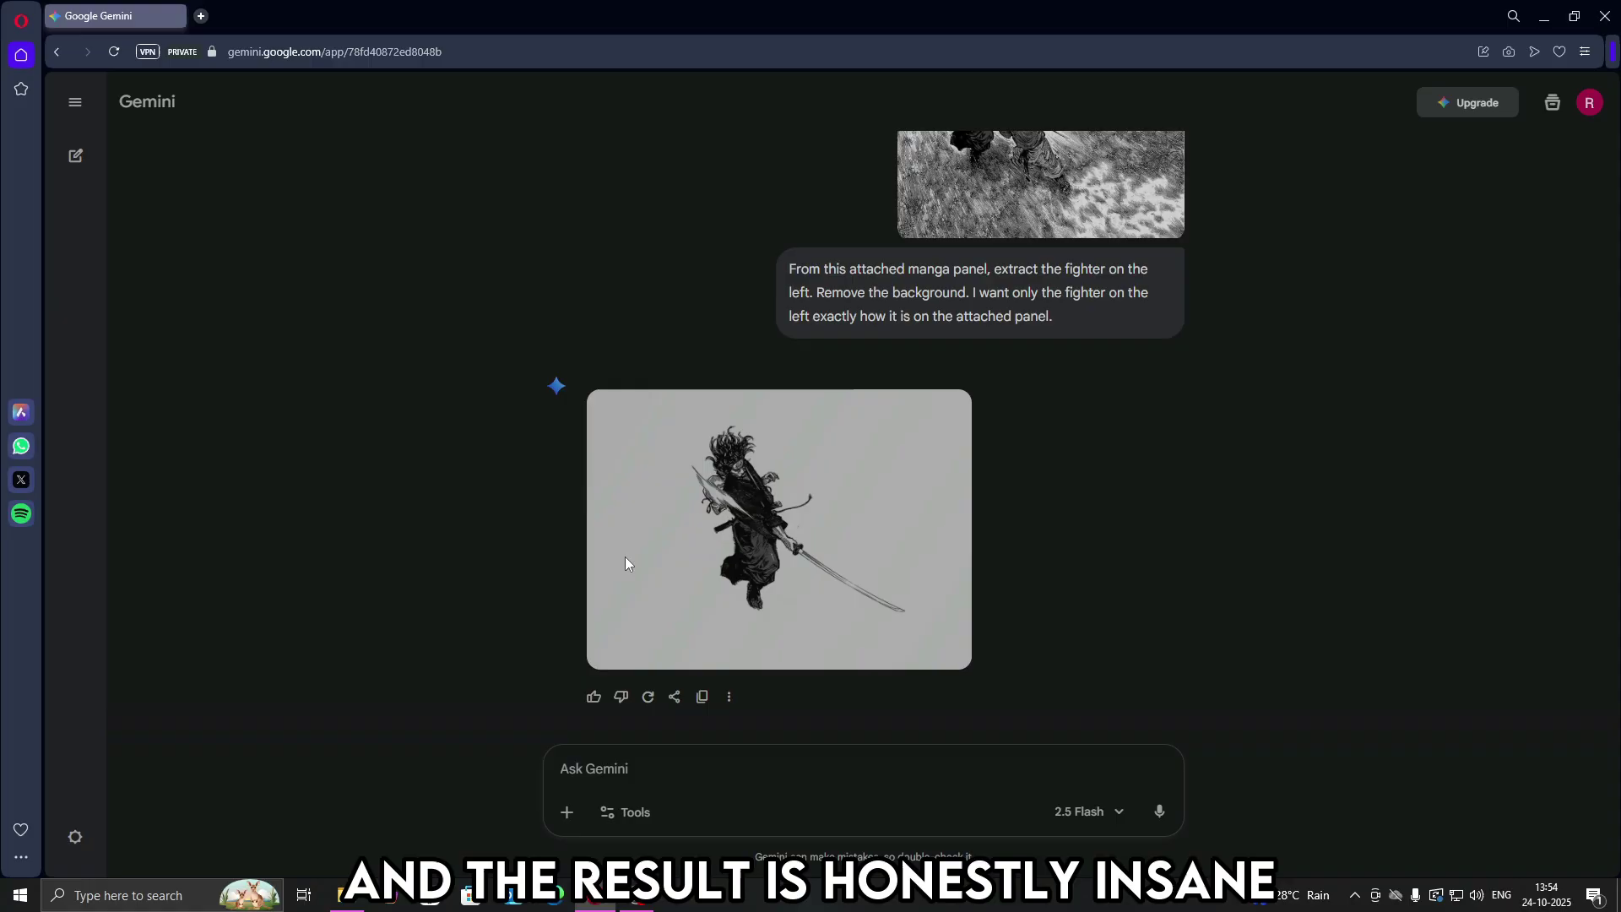
{"action": "left_click", "coordinate": [626, 563]}
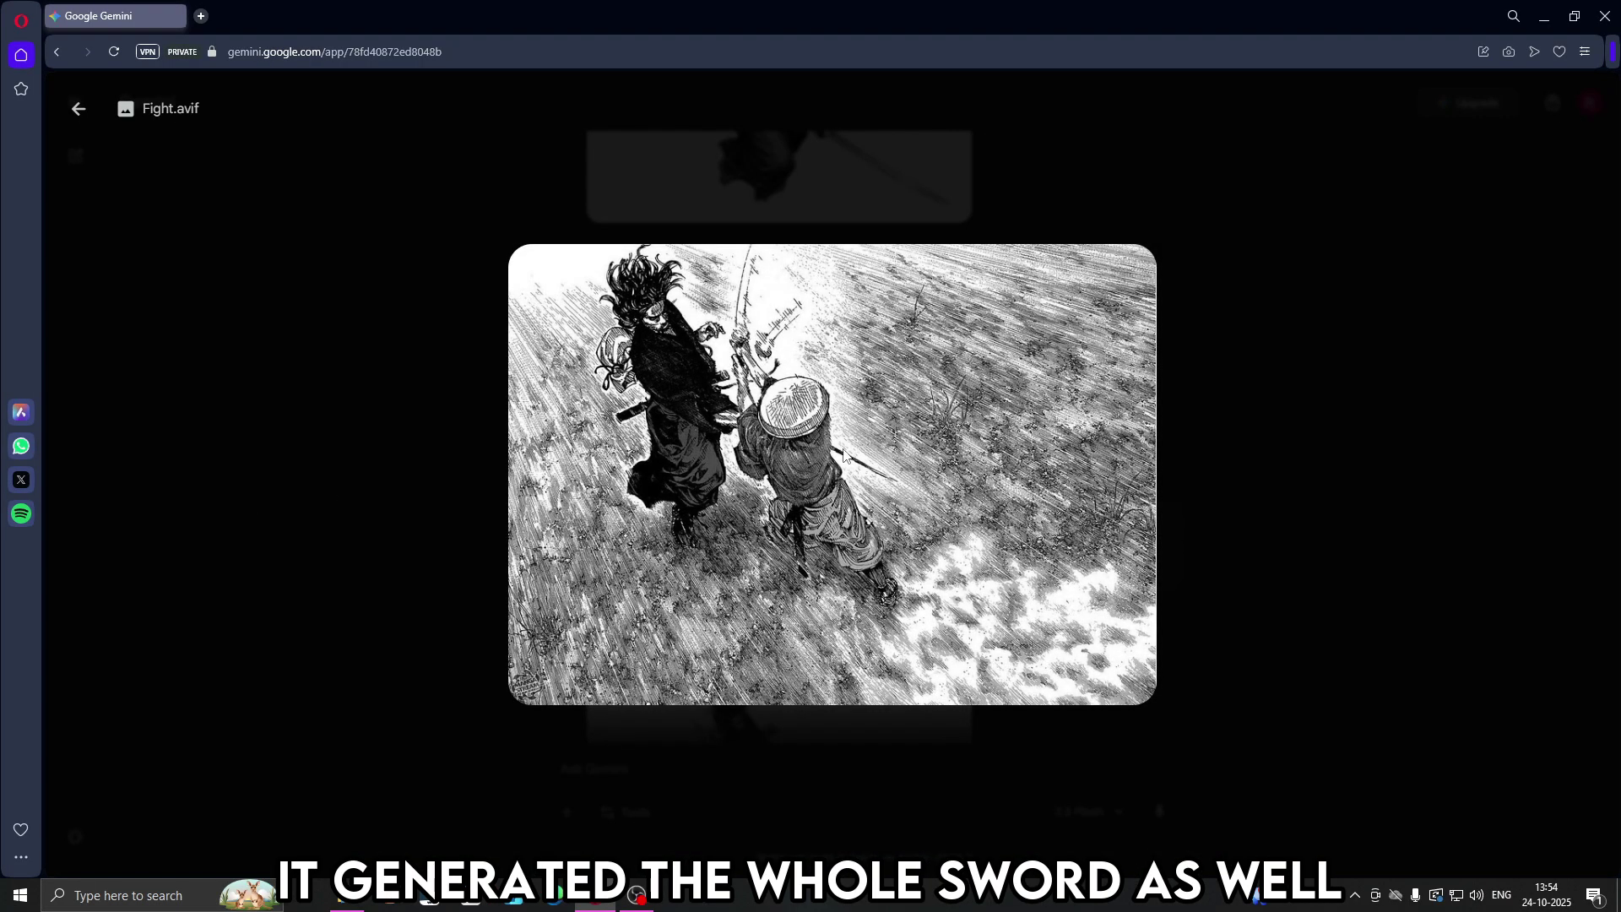
{"action": "left_click", "coordinate": [408, 449]}
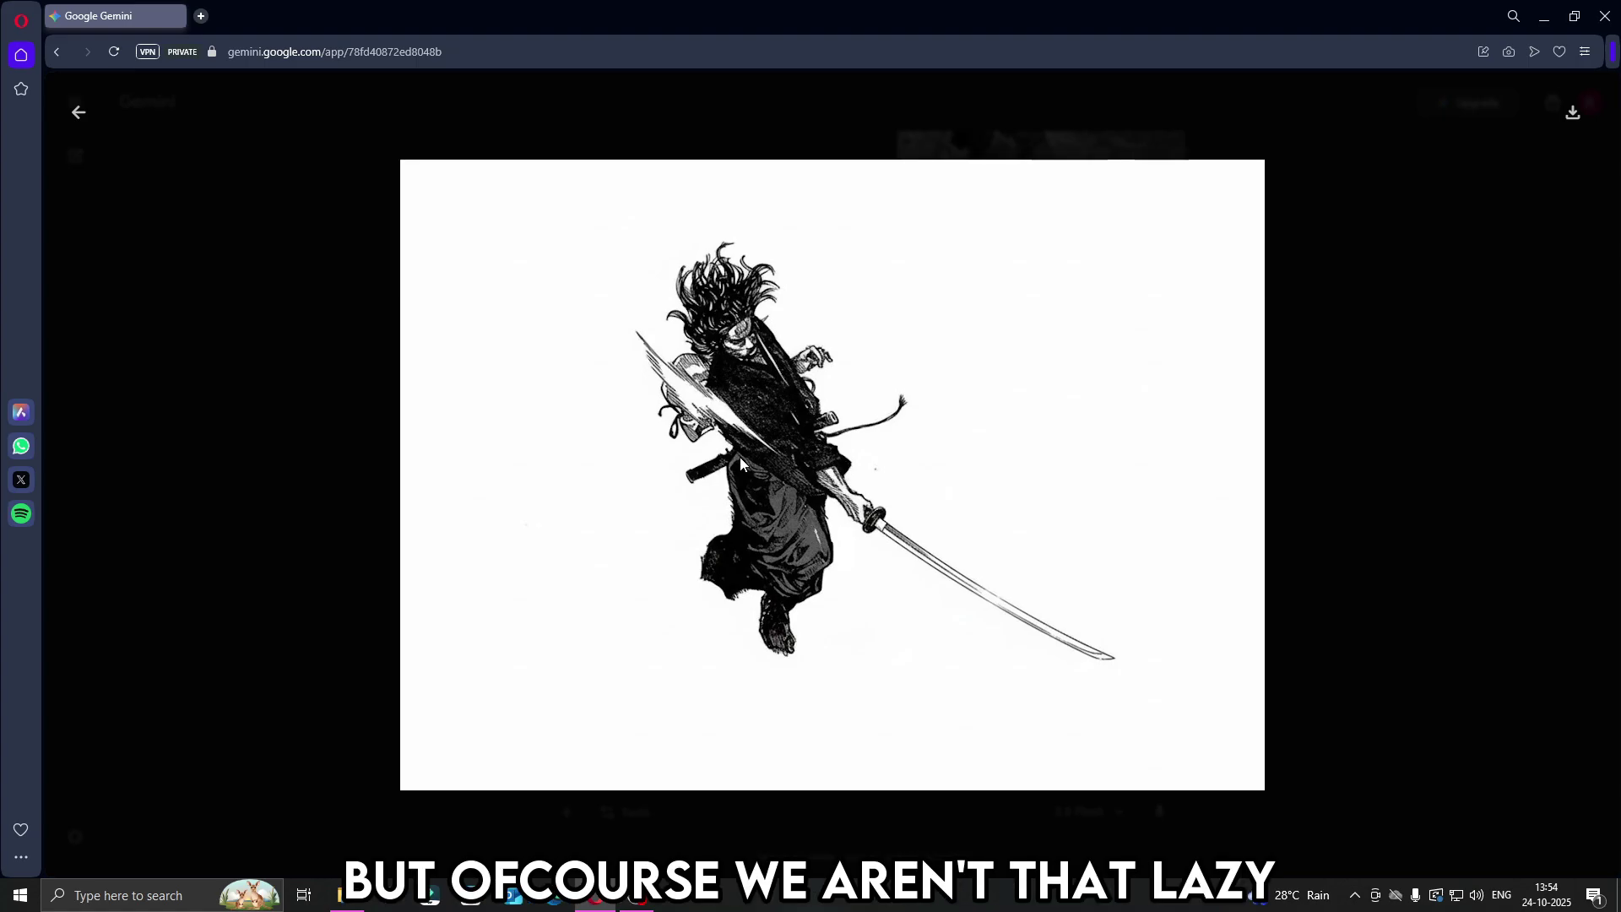
{"action": "left_click", "coordinate": [431, 501]}
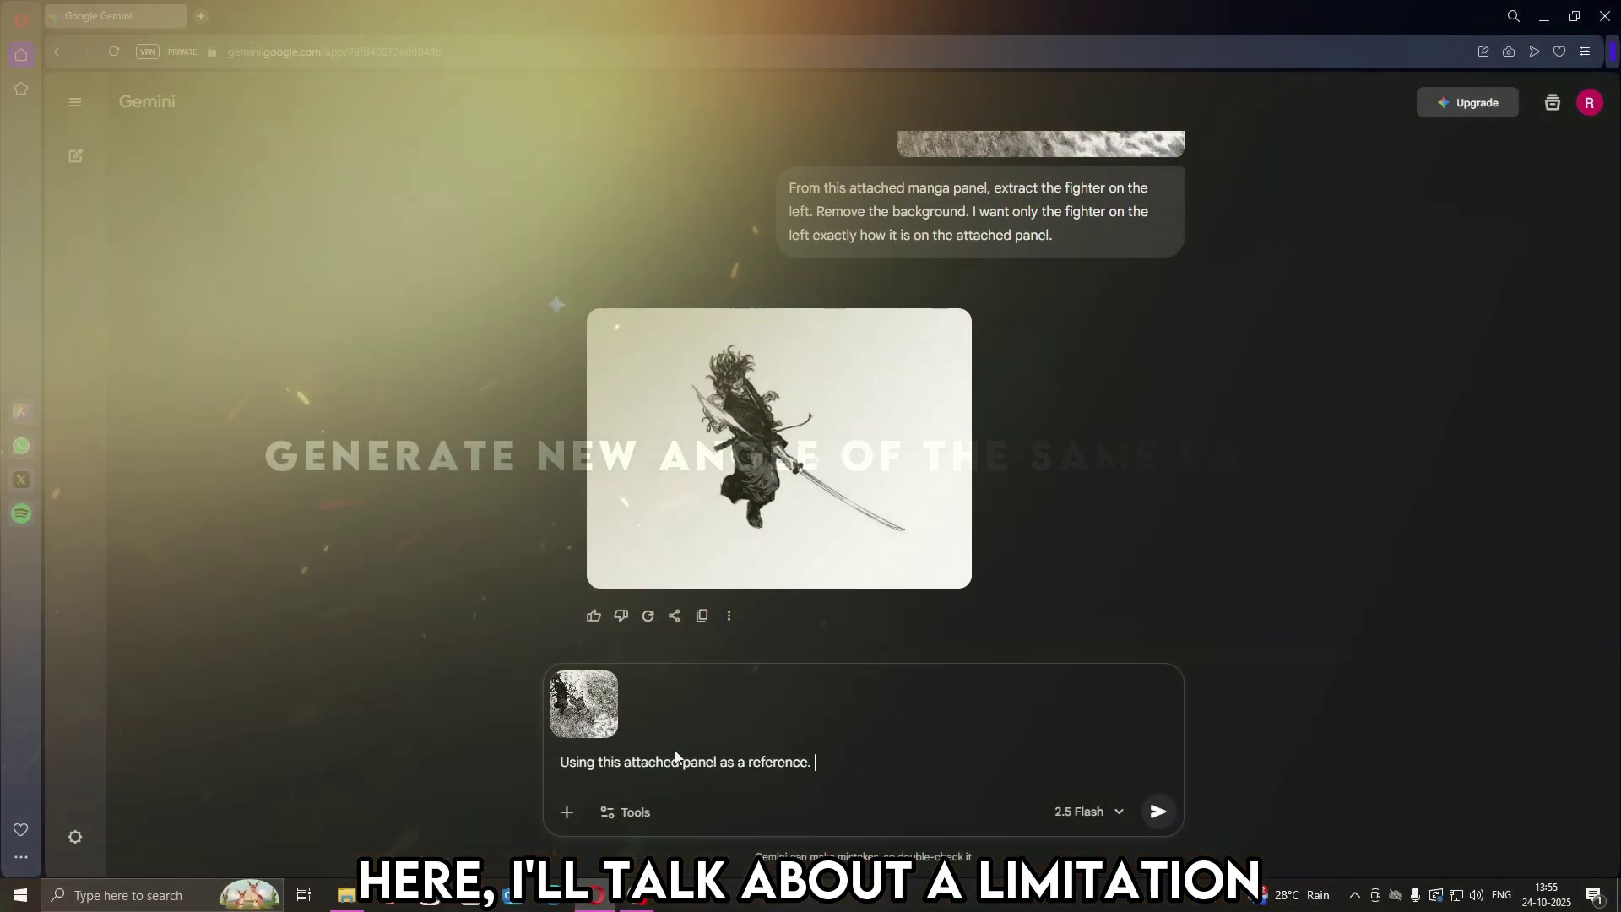
Step: Request a different-angle panel of the same duel in the same art style, and view it full-size
{"action": "type", "text": "Recreate a new panel in a different angle of this same scene with the same artstyle."}
{"action": "key", "text": "Return"}
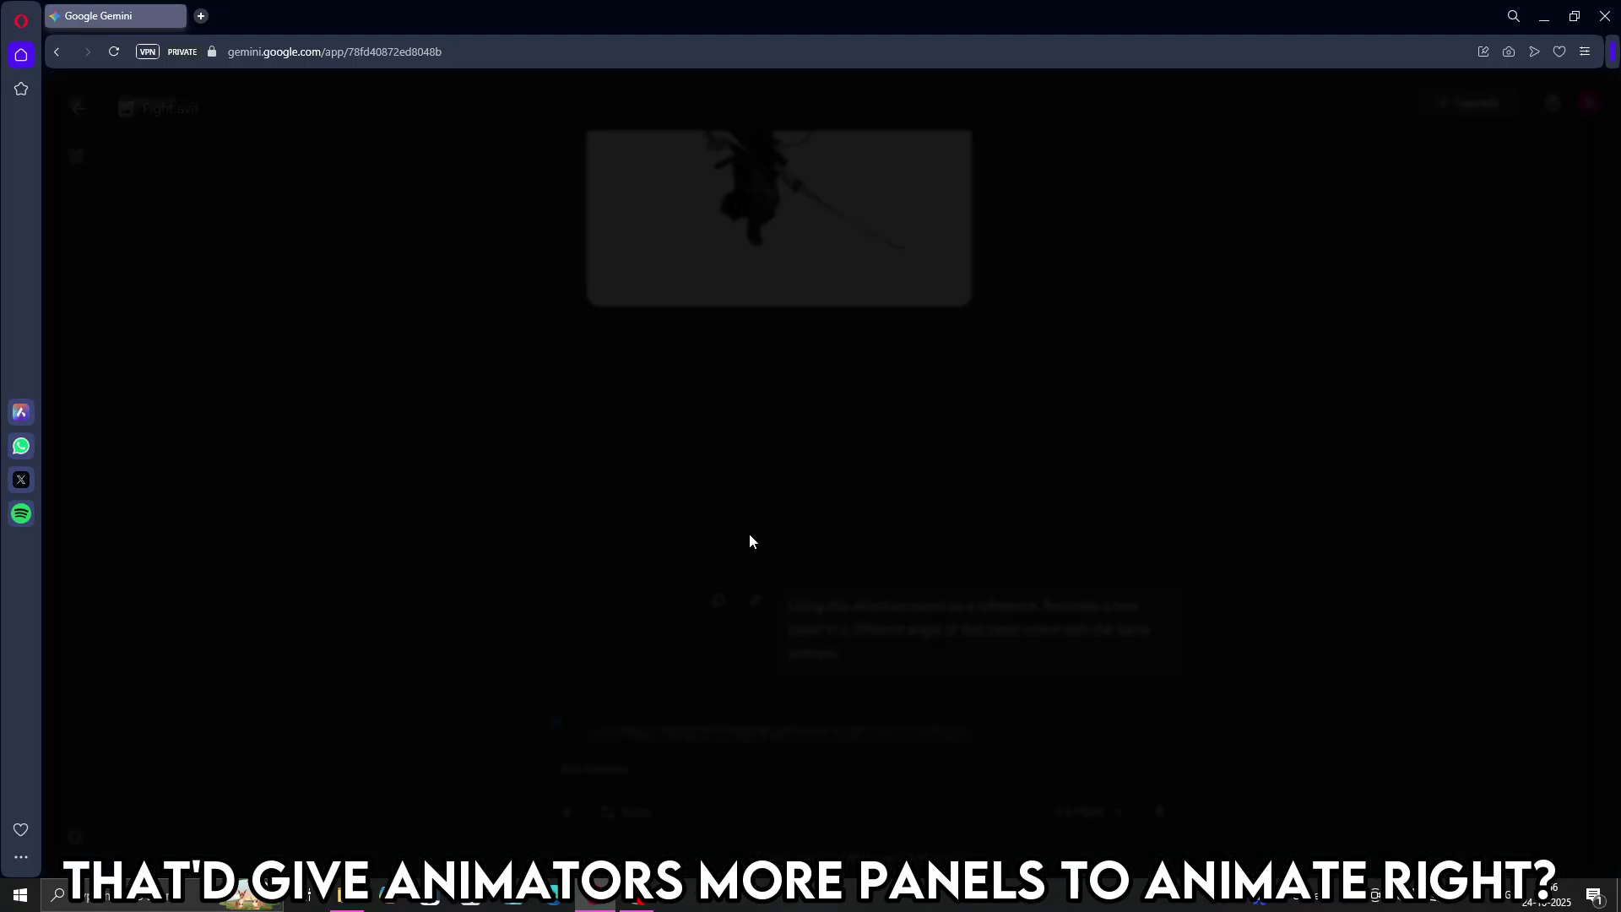
{"action": "left_click", "coordinate": [249, 569]}
{"action": "scroll", "coordinate": [696, 532], "scroll_direction": "down", "scroll_amount": 3}
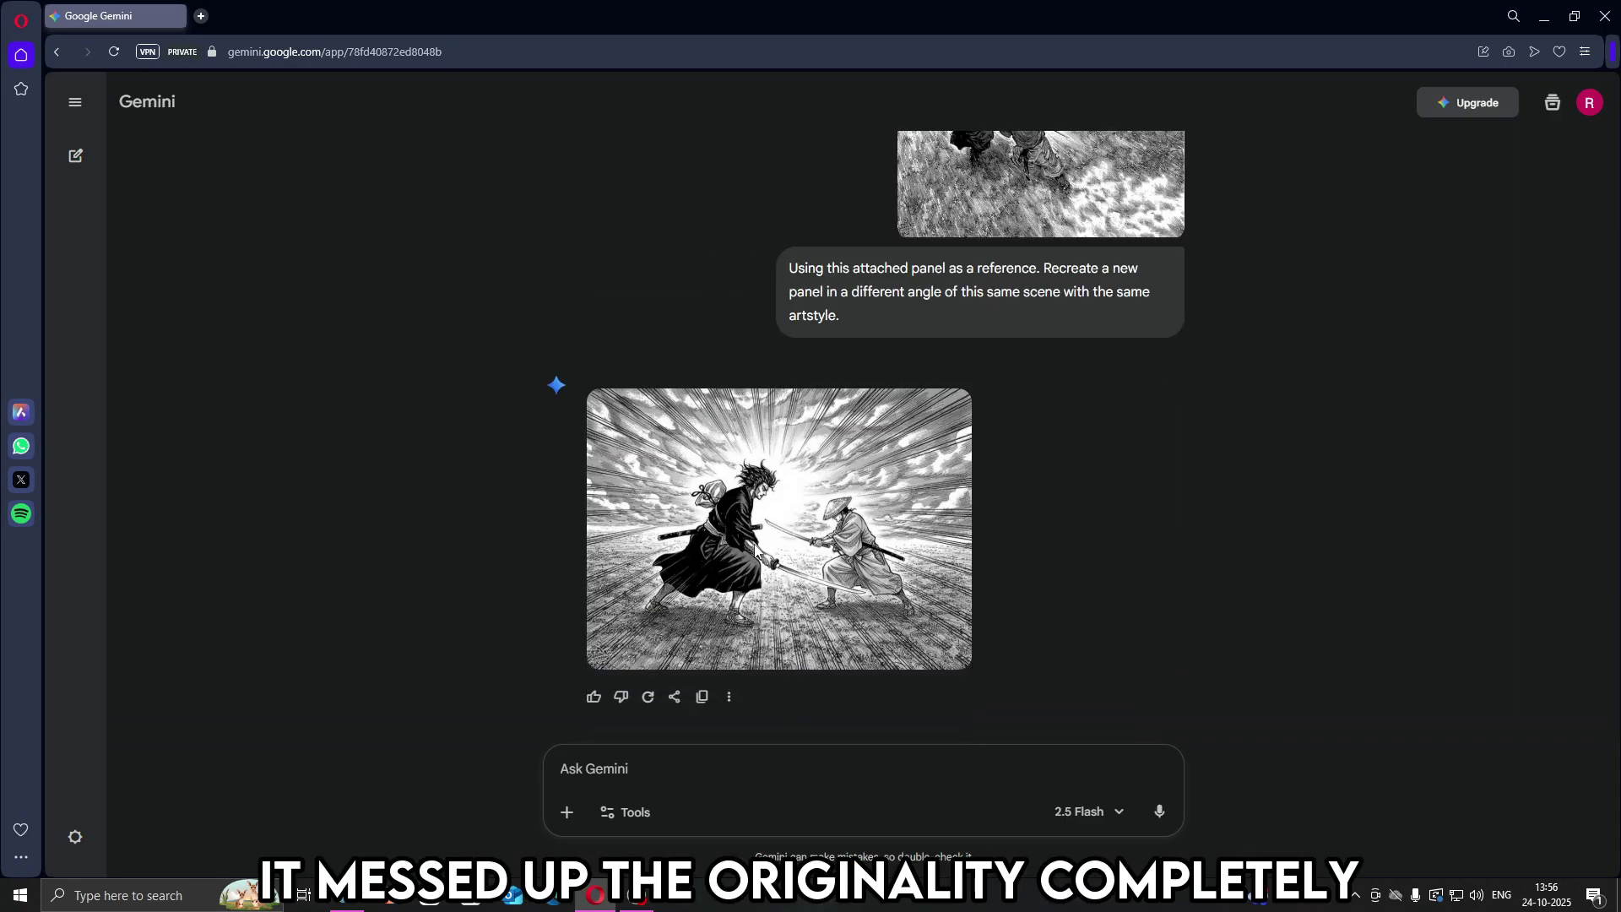
{"action": "left_click", "coordinate": [777, 540]}
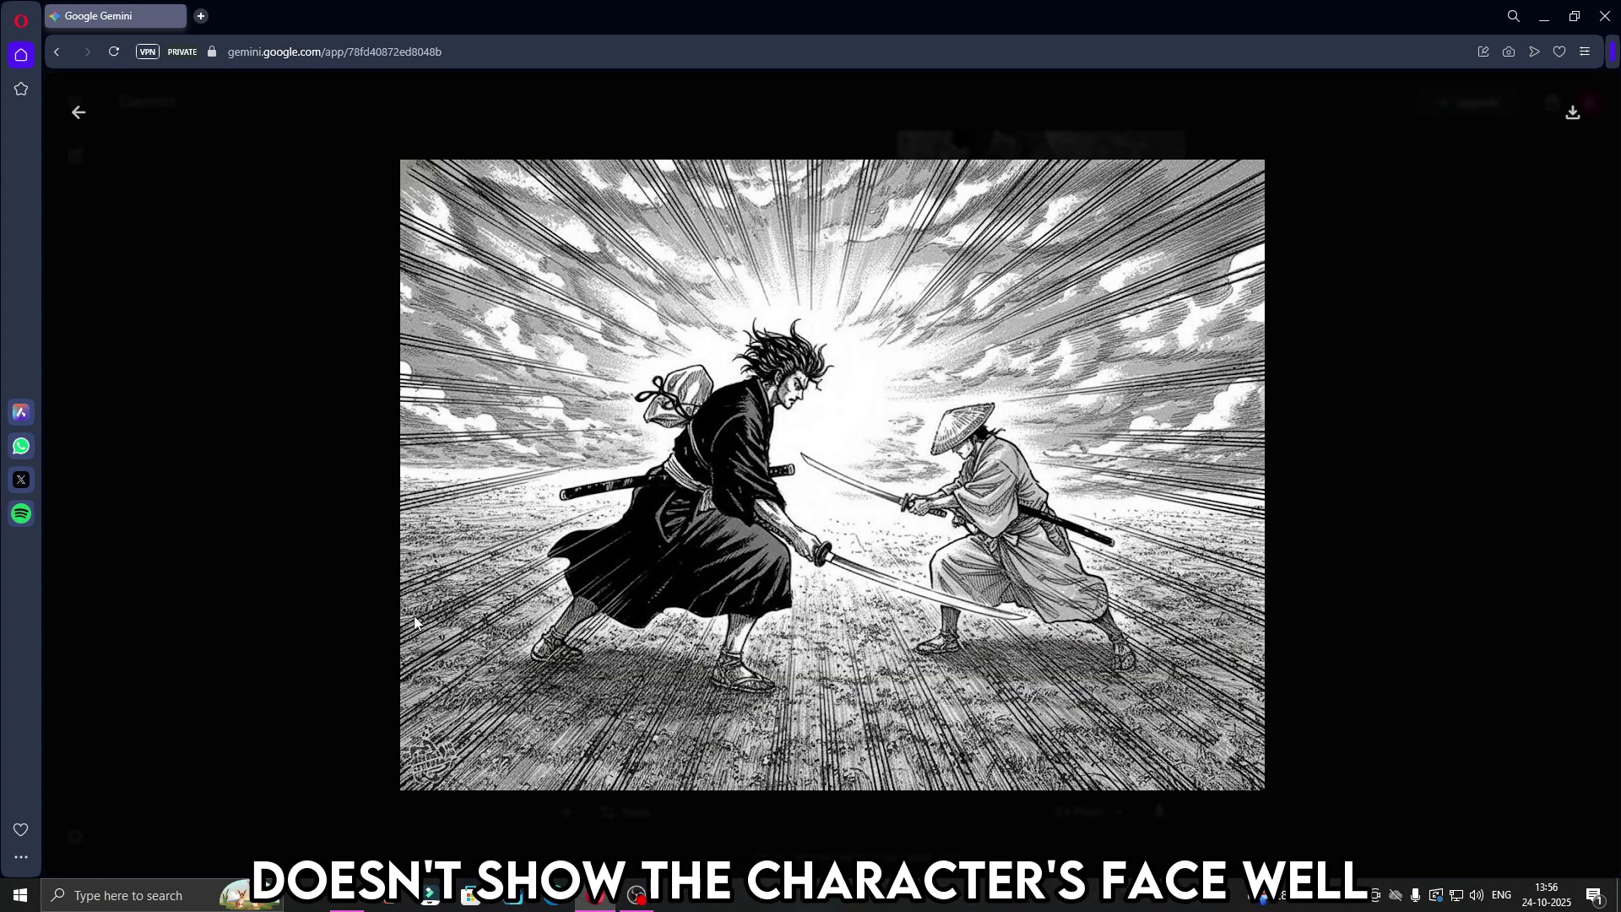
{"action": "left_click", "coordinate": [302, 656]}
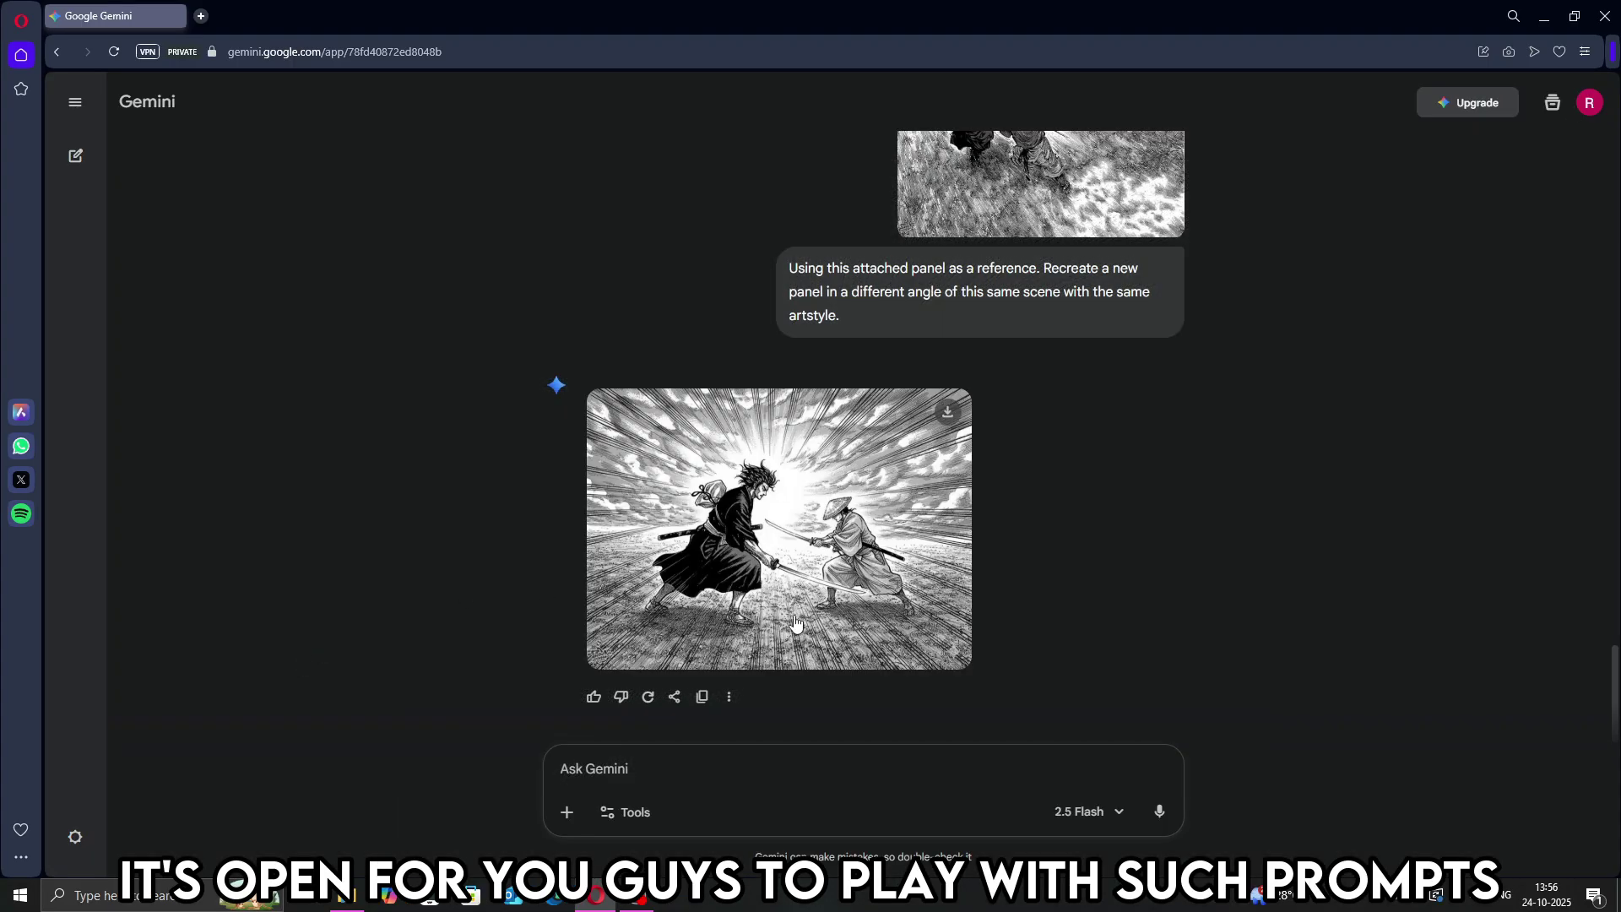
{"action": "left_click", "coordinate": [796, 622]}
Step: Attach the third panel and review its regenerated empty warehouse background full-size
{"action": "left_click", "coordinate": [214, 636]}
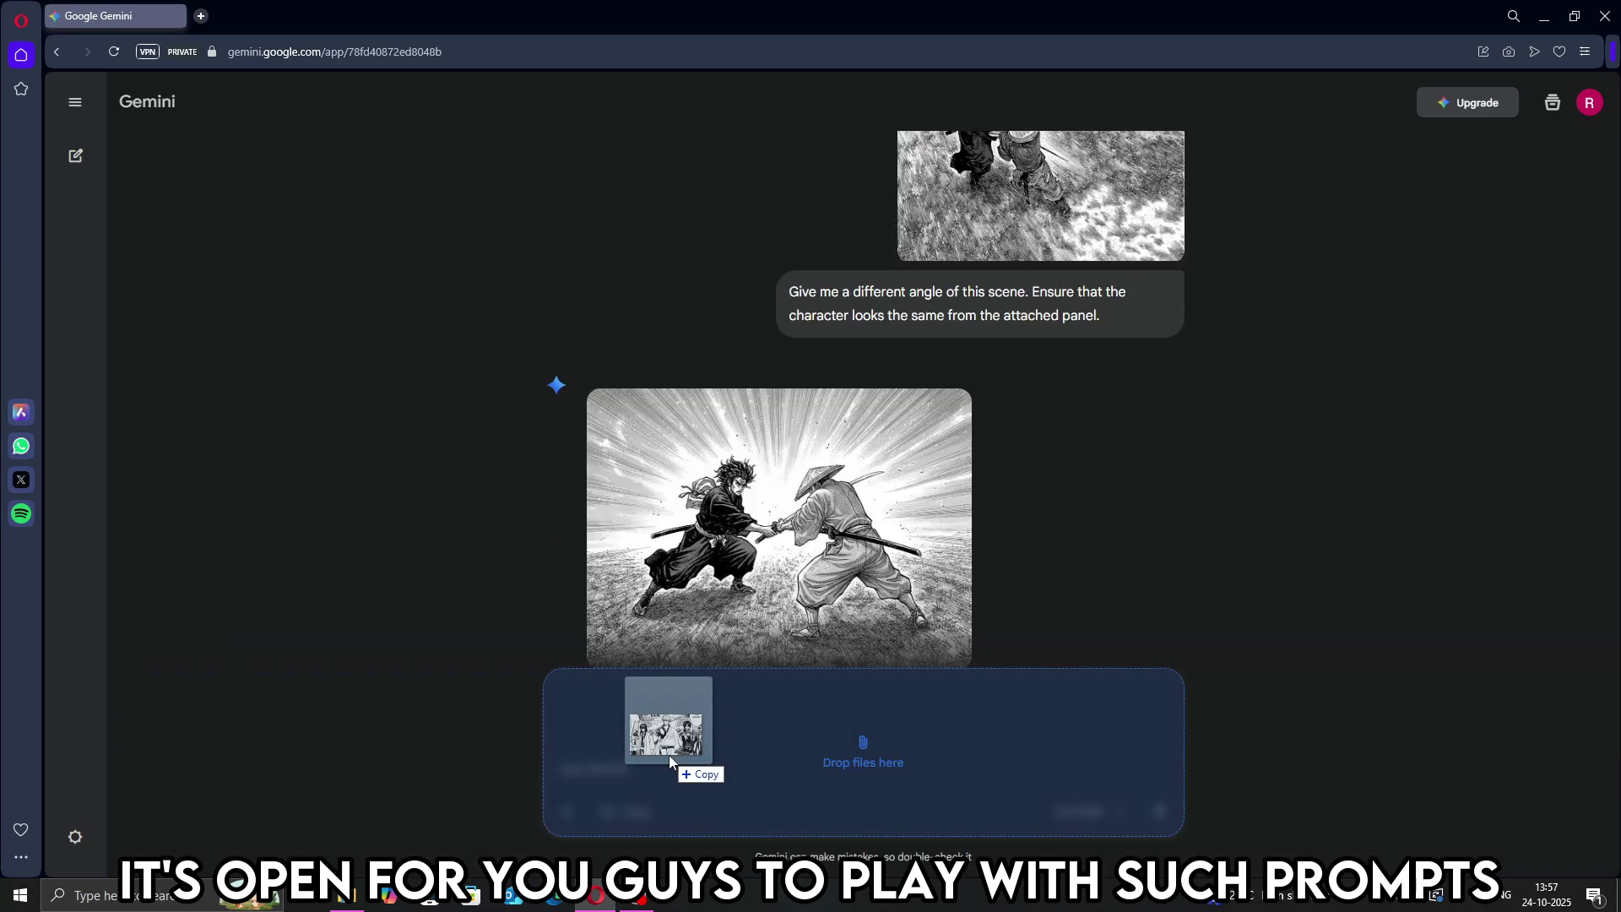
{"action": "left_click_drag", "start_coordinate": [669, 755], "coordinate": [671, 764]}
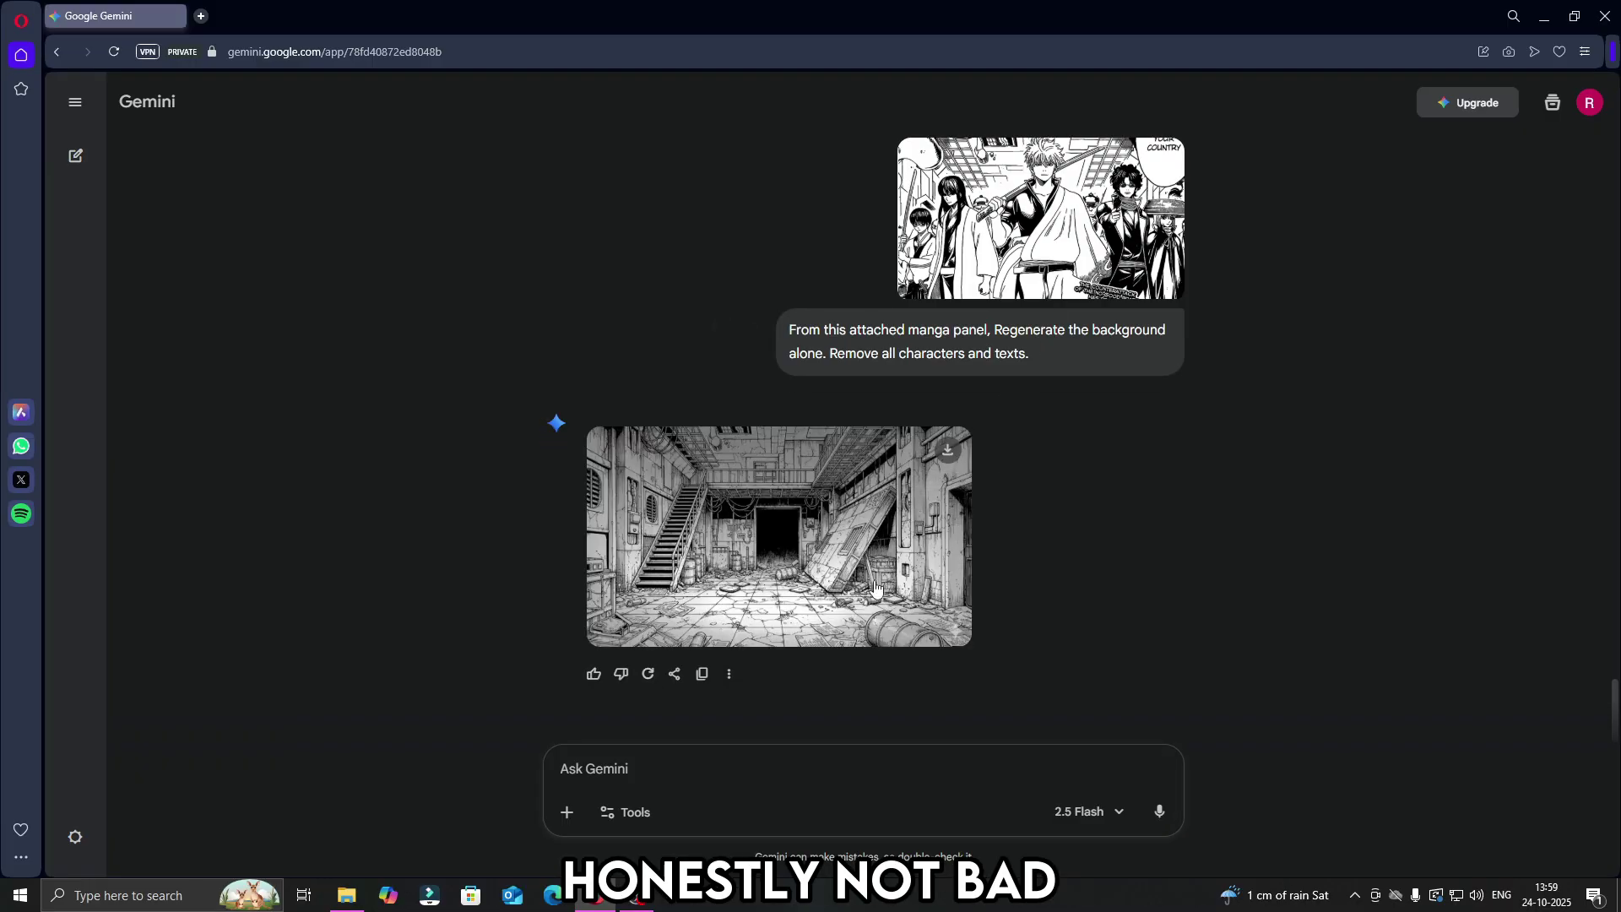
{"action": "left_click", "coordinate": [875, 588]}
{"action": "left_click", "coordinate": [1394, 441]}
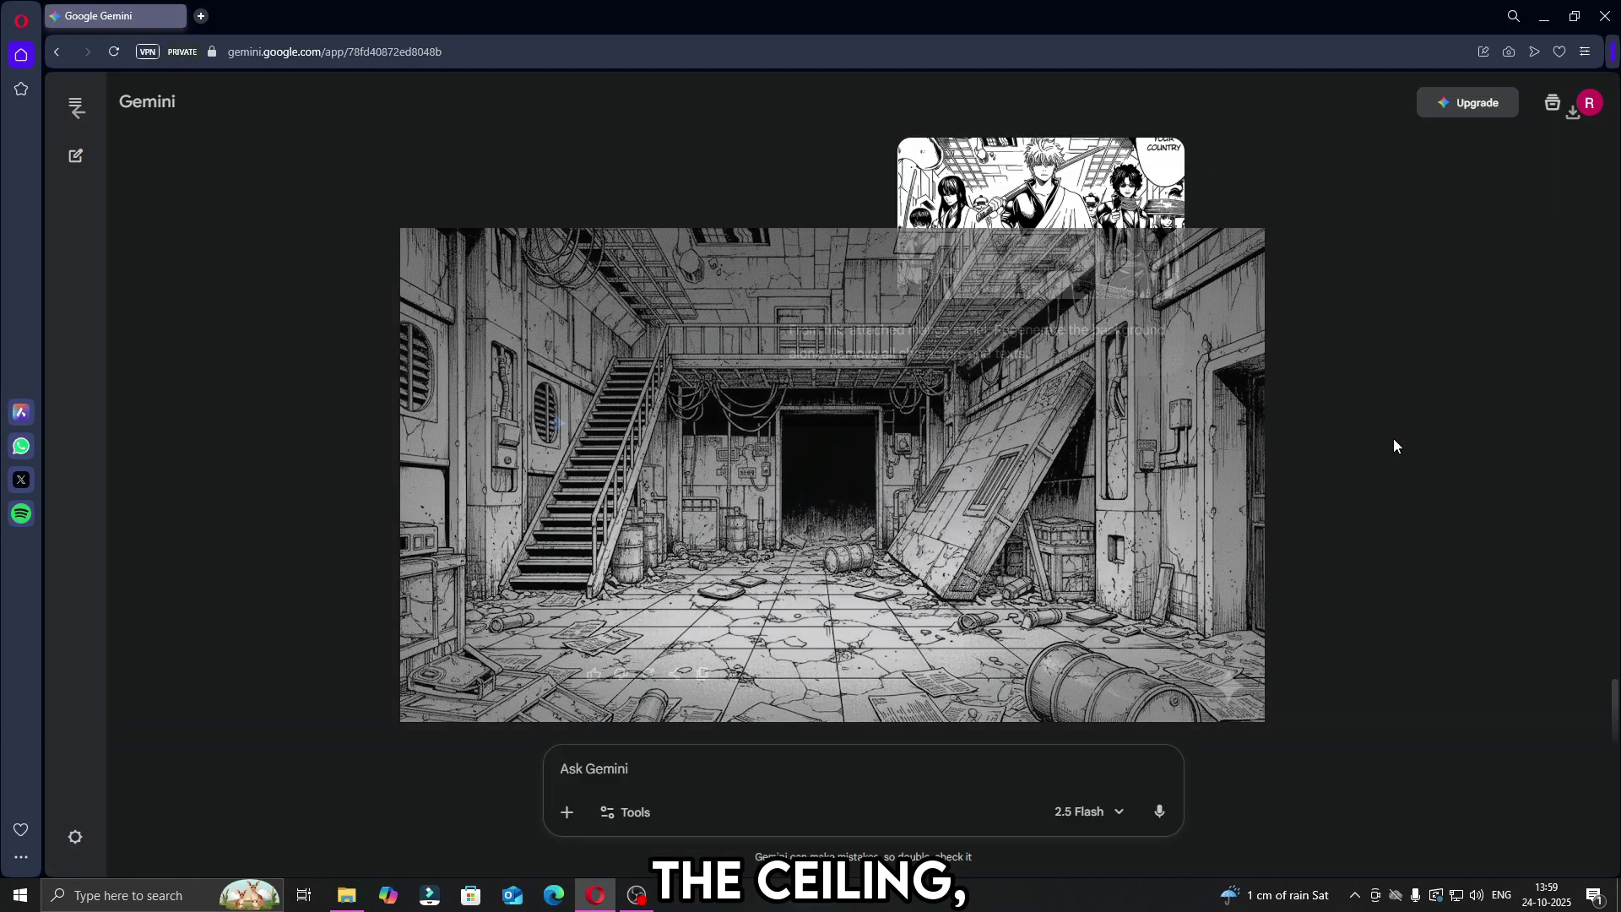
{"action": "left_click", "coordinate": [1038, 219]}
{"action": "left_click", "coordinate": [559, 418]}
{"action": "left_click", "coordinate": [591, 435]}
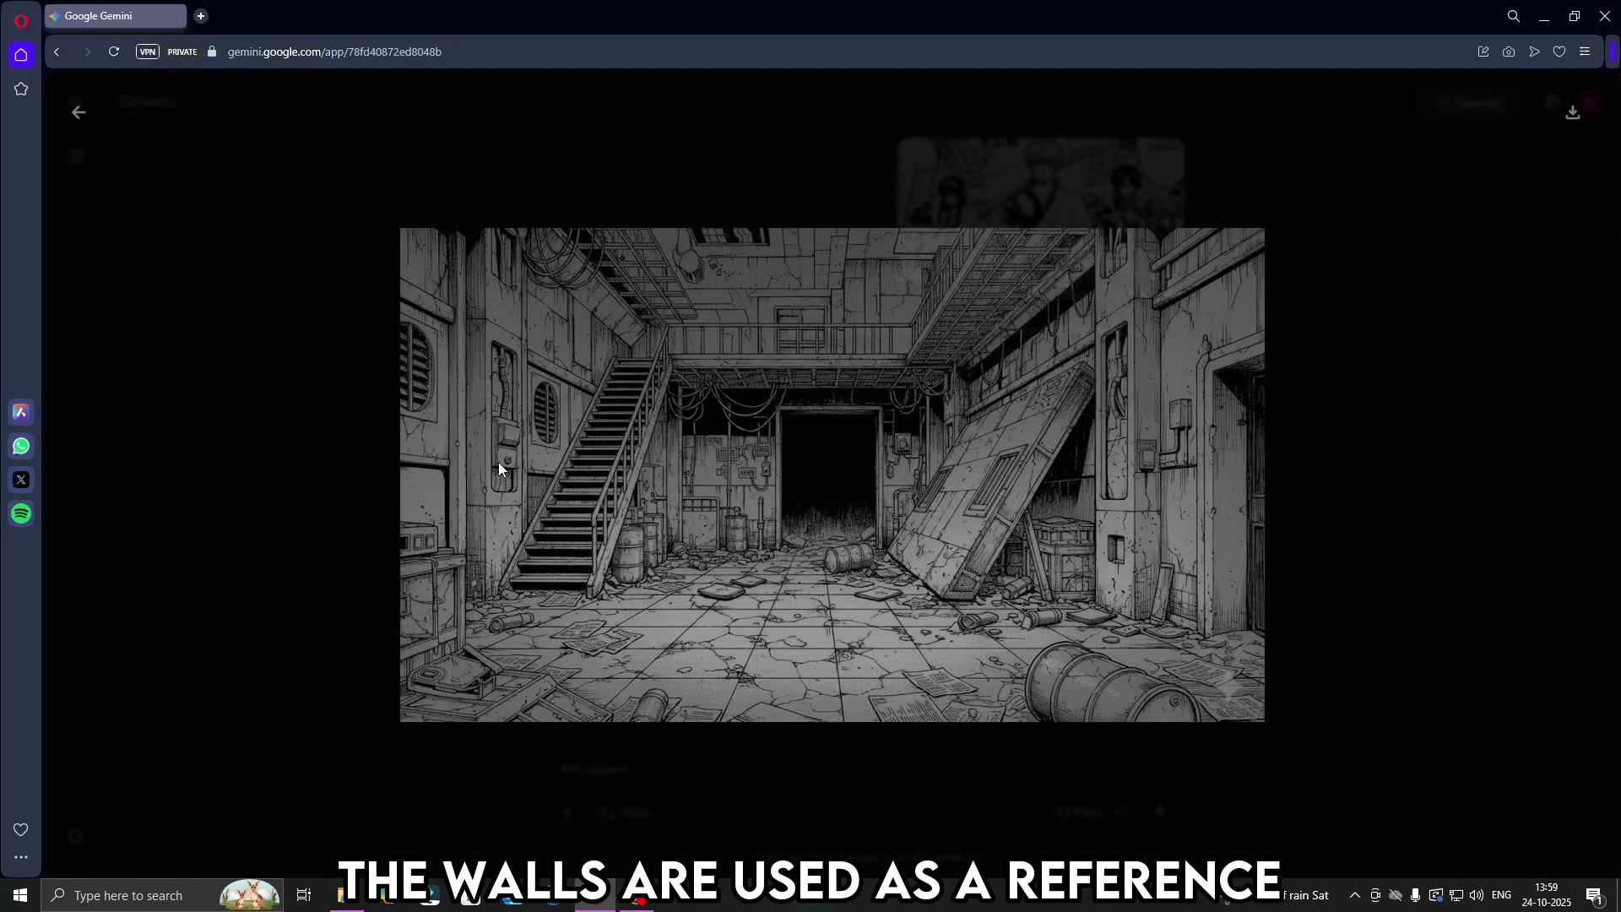
{"action": "left_click", "coordinate": [230, 529]}
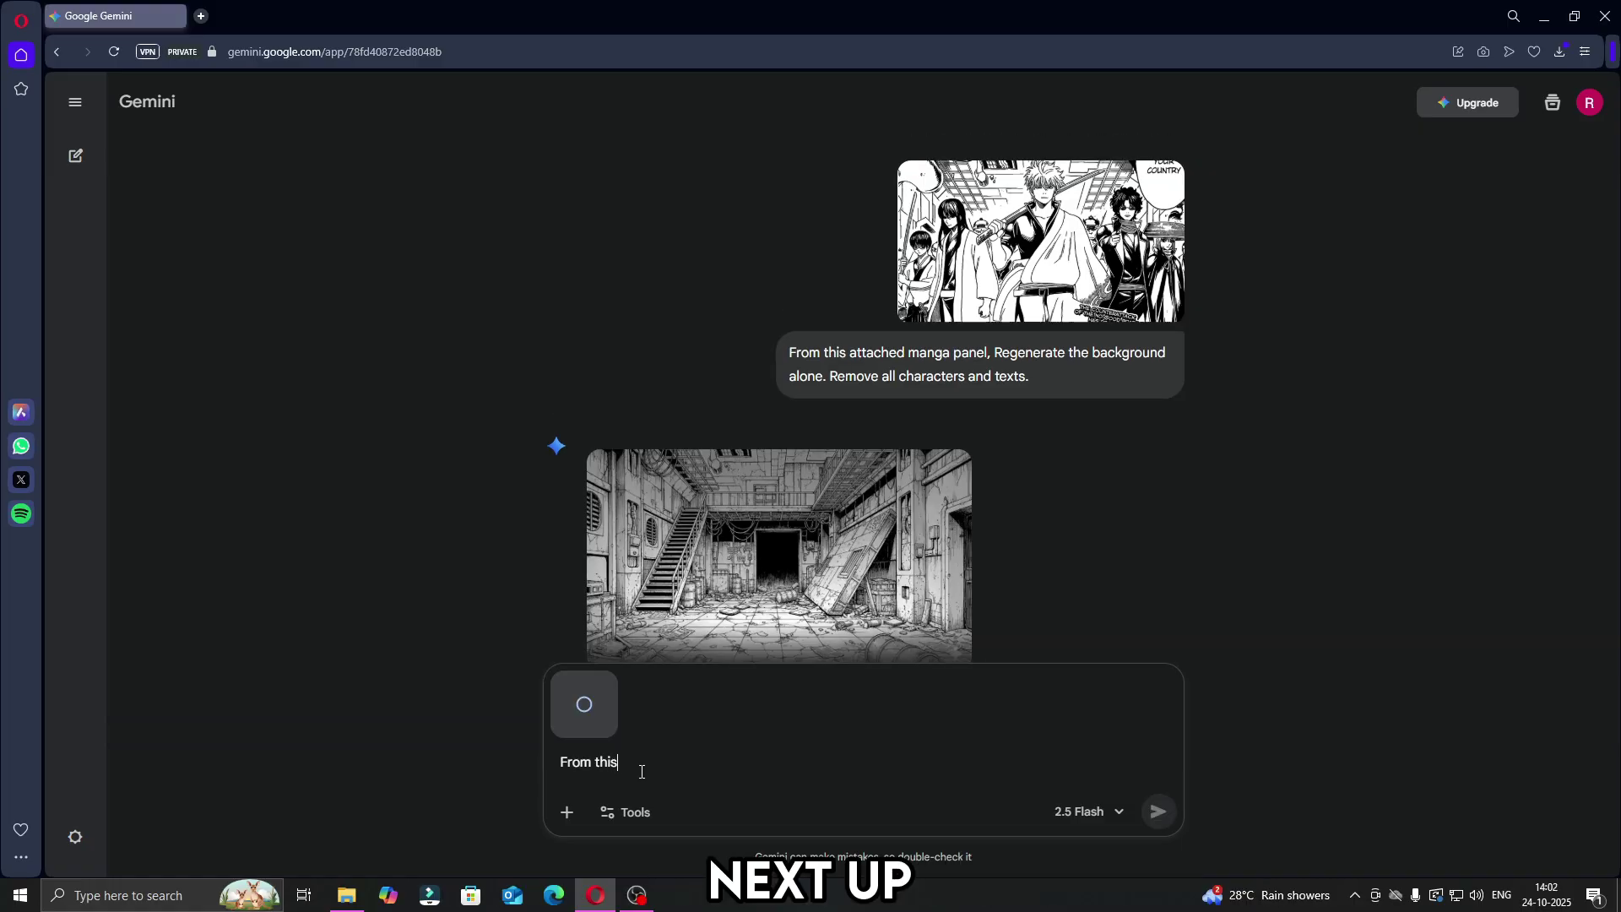
Step: Send 'From this attached manga panel, remove the character and return only the background.'
{"action": "type", "text": "attached manga pane"}
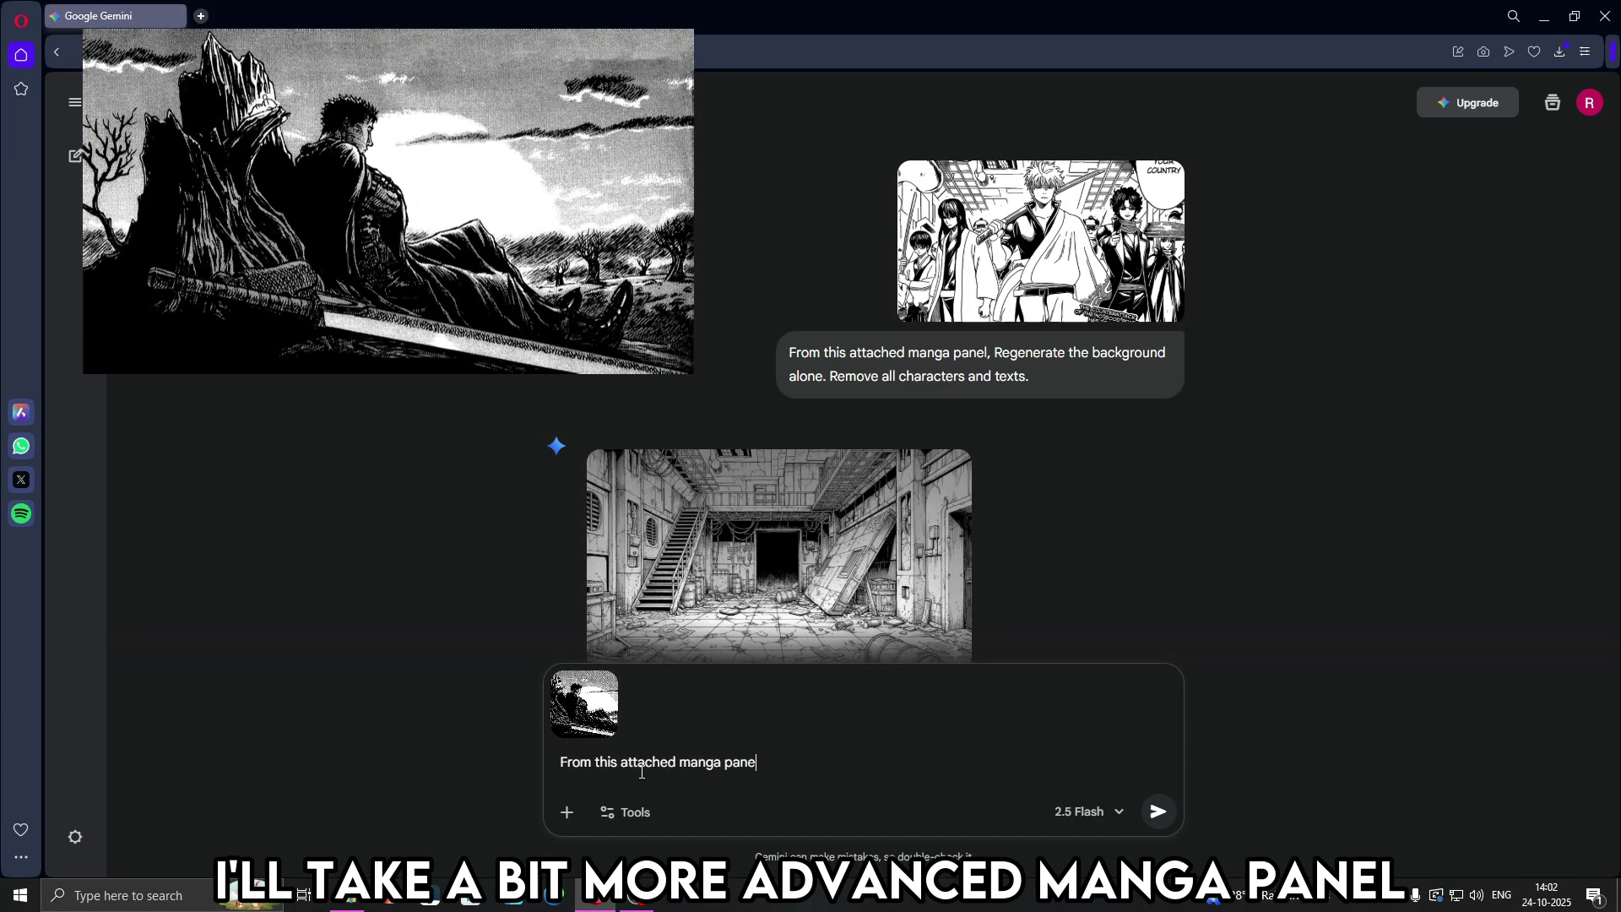
{"action": "type", "text": "l, remove the cahrac"}
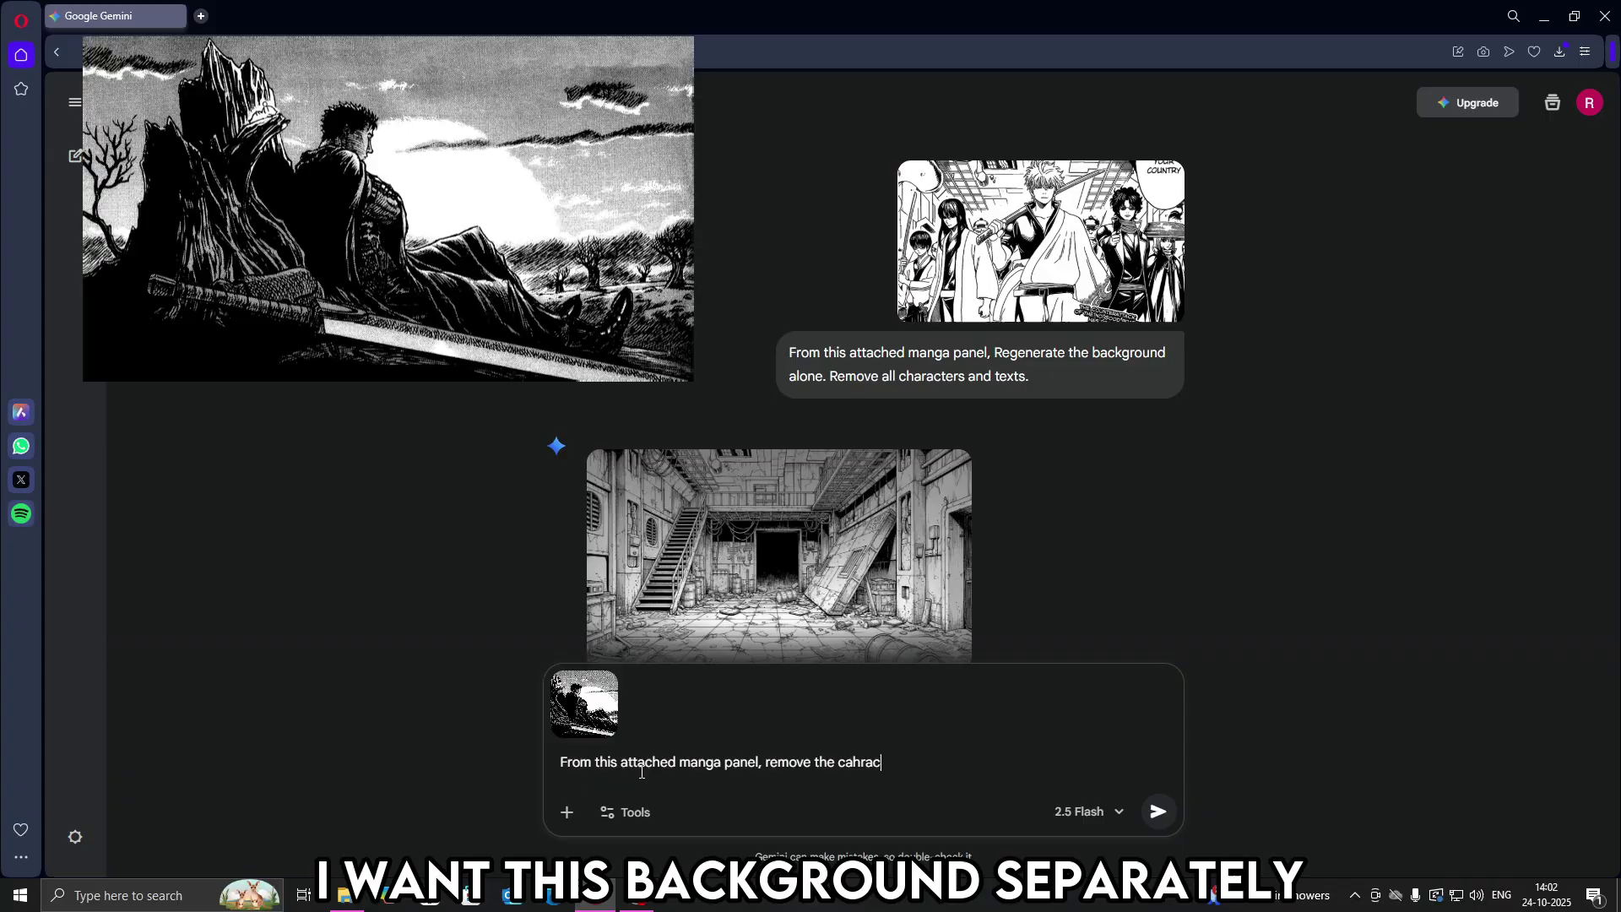
{"action": "key", "text": "BackSpace"}
{"action": "key", "text": "BackSpace"}
{"action": "key", "text": "BackSpace"}
{"action": "key", "text": "BackSpace"}
{"action": "key", "text": "BackSpace"}
{"action": "type", "text": "haracter and re"}
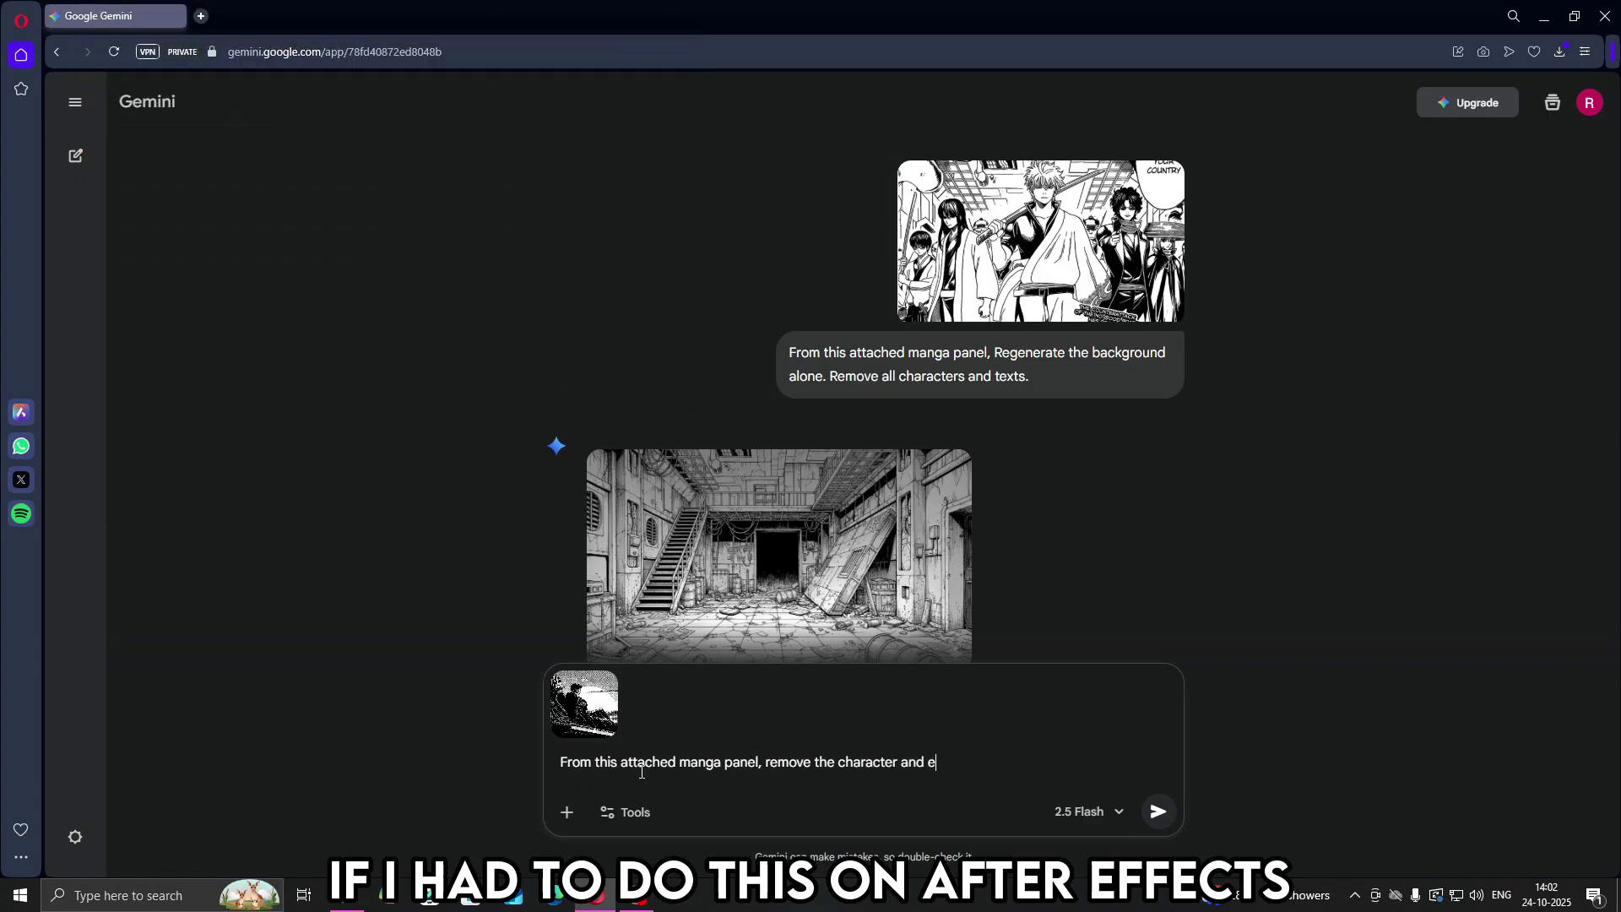
{"action": "key", "text": "BackSpace"}
{"action": "type", "text": "return only the bac"}
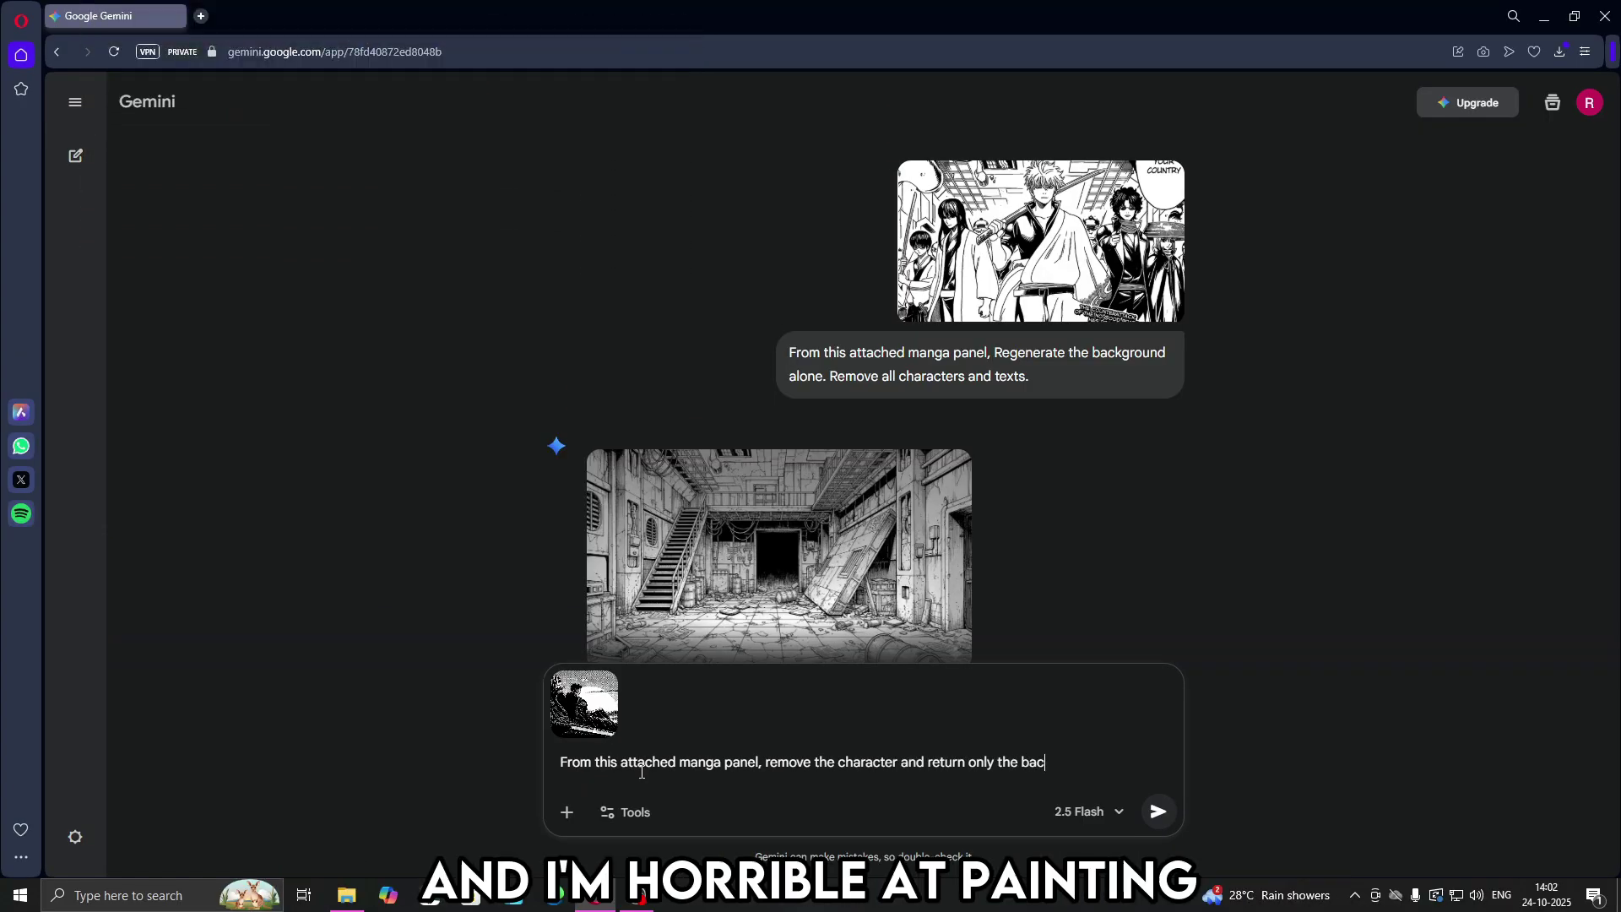
{"action": "type", "text": "kground/."}
{"action": "key", "text": "BackSpace"}
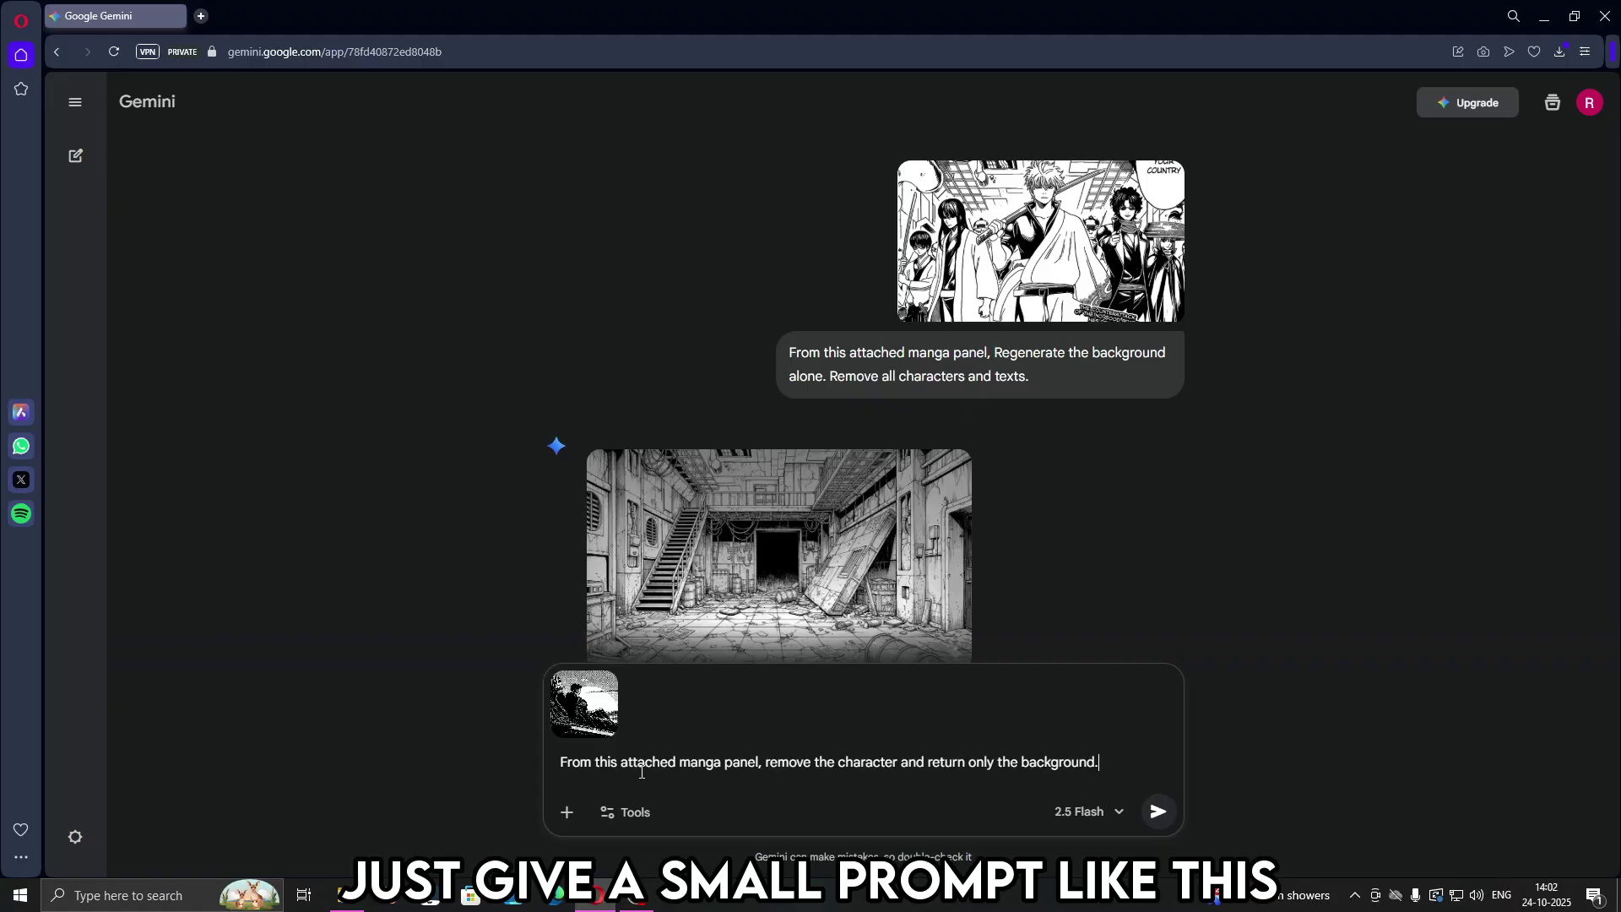
{"action": "key", "text": "Return"}
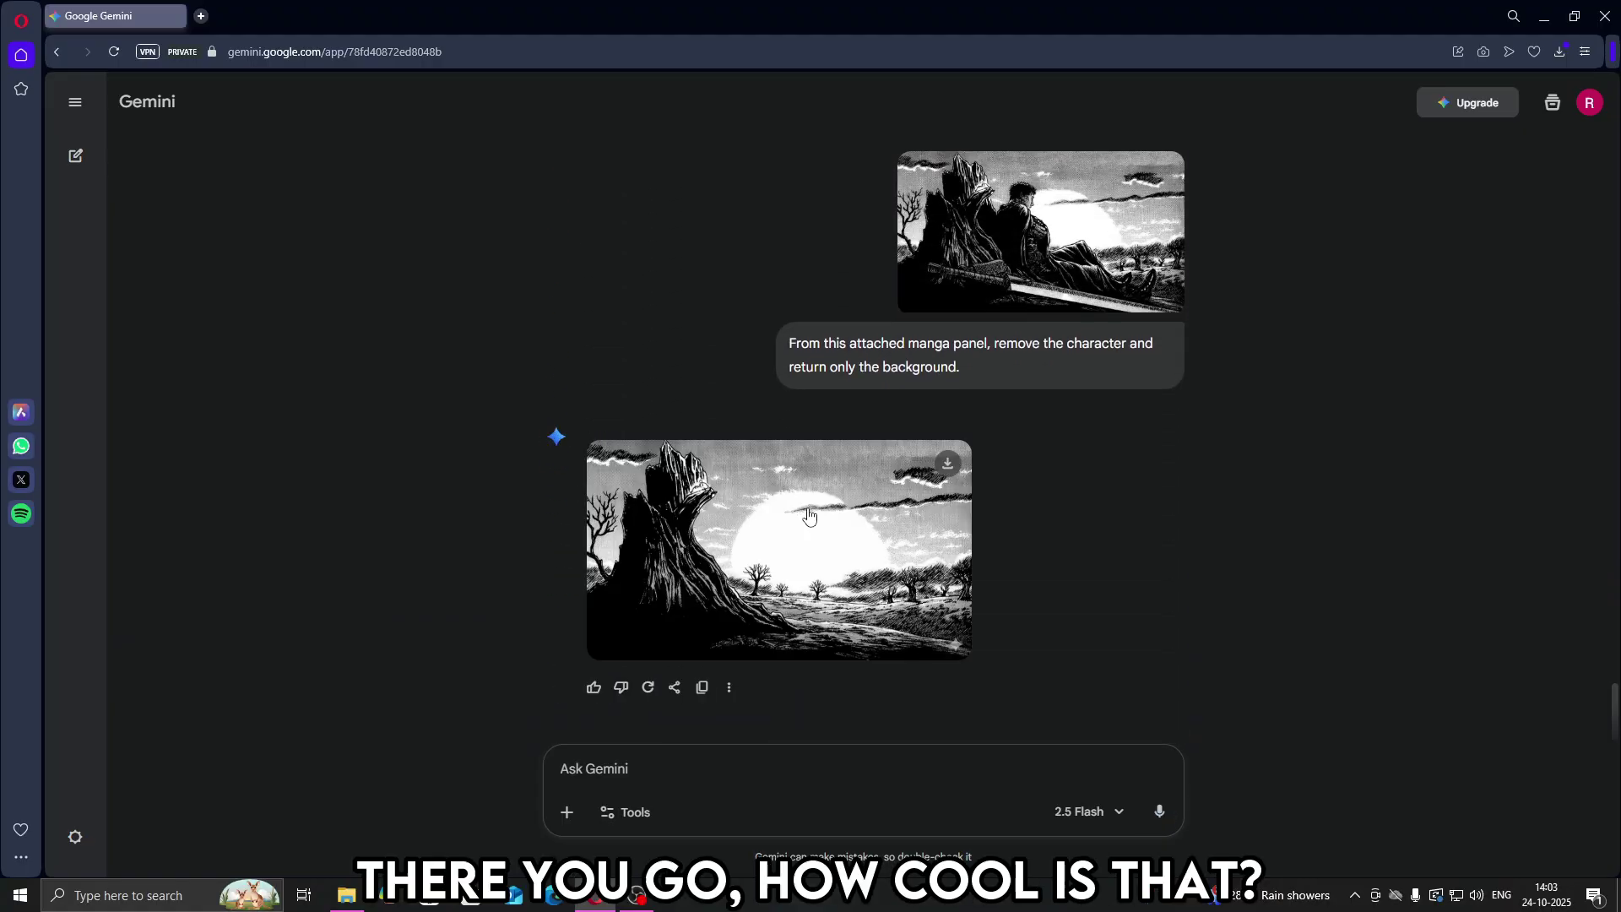
Step: Compare the generated sunset landscape with the original seated-swordsman panel
{"action": "left_click", "coordinate": [608, 642]}
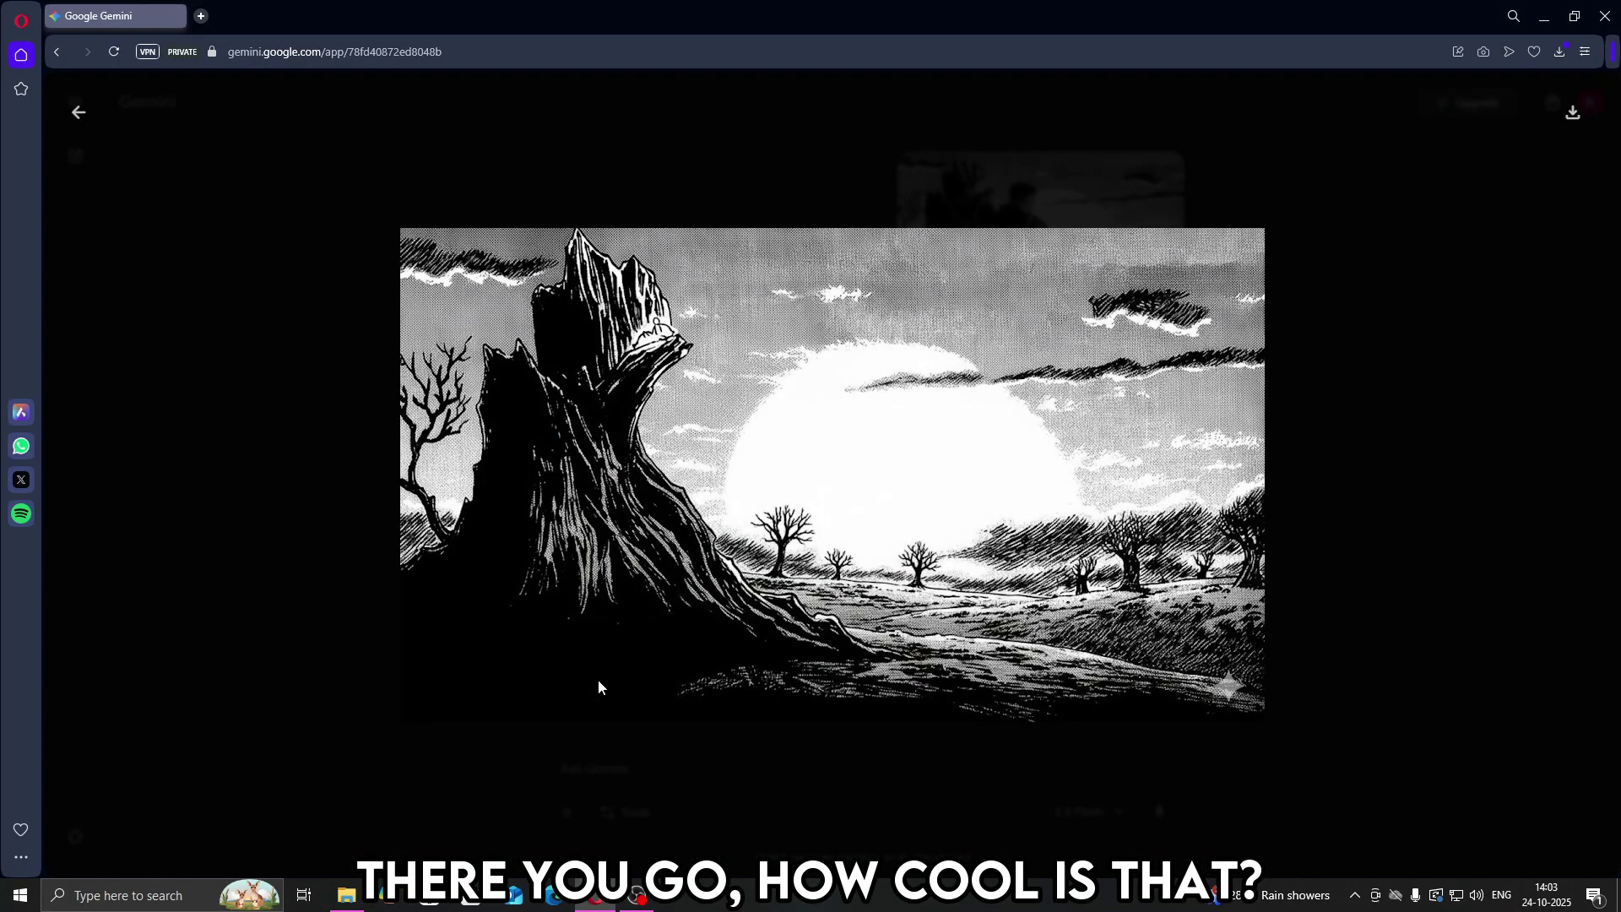
{"action": "left_click", "coordinate": [343, 692]}
{"action": "left_click", "coordinate": [1038, 230]}
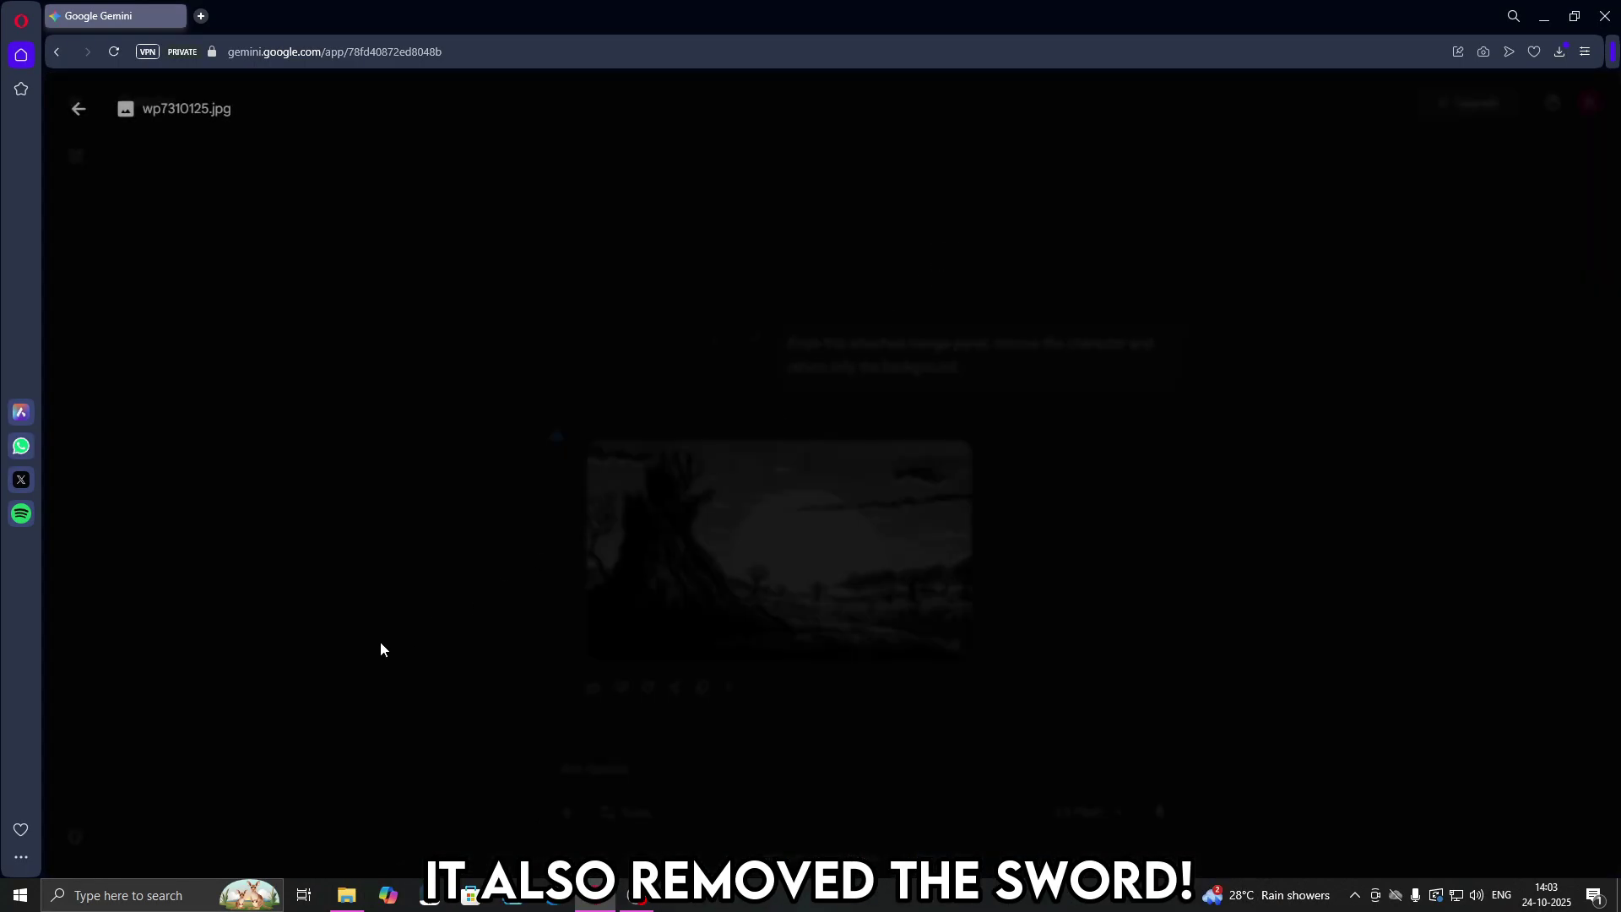
{"action": "left_click", "coordinate": [431, 541]}
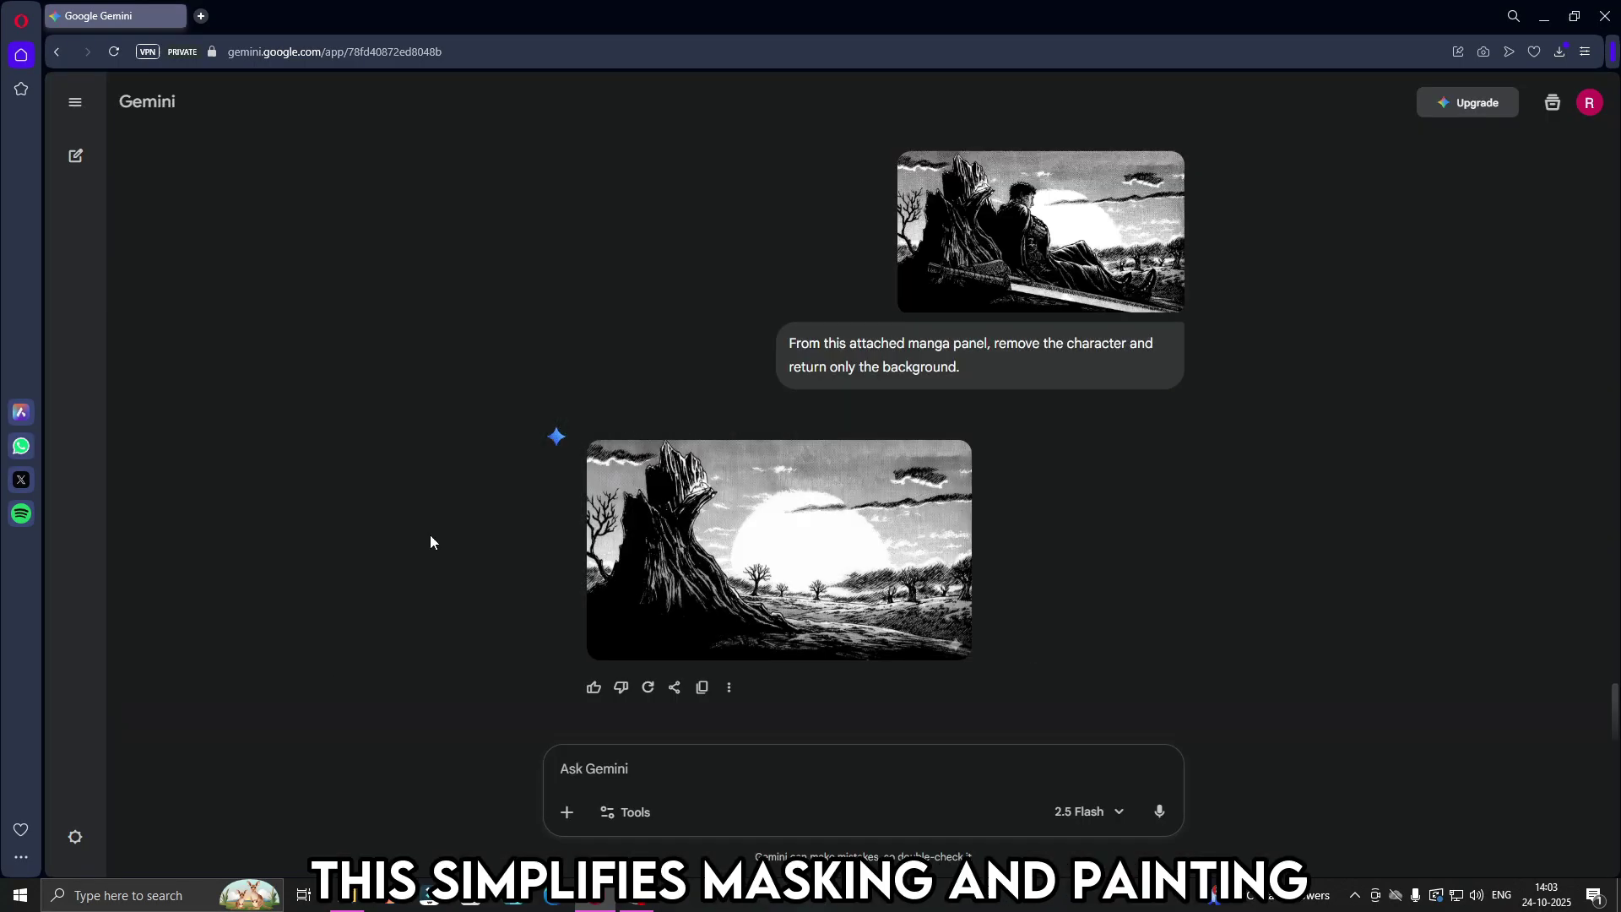
{"action": "left_click", "coordinate": [1071, 223]}
Step: Request the seated swordsman only on a white background, then compare with the original panel
{"action": "left_click_drag", "start_coordinate": [628, 671], "coordinate": [704, 783]}
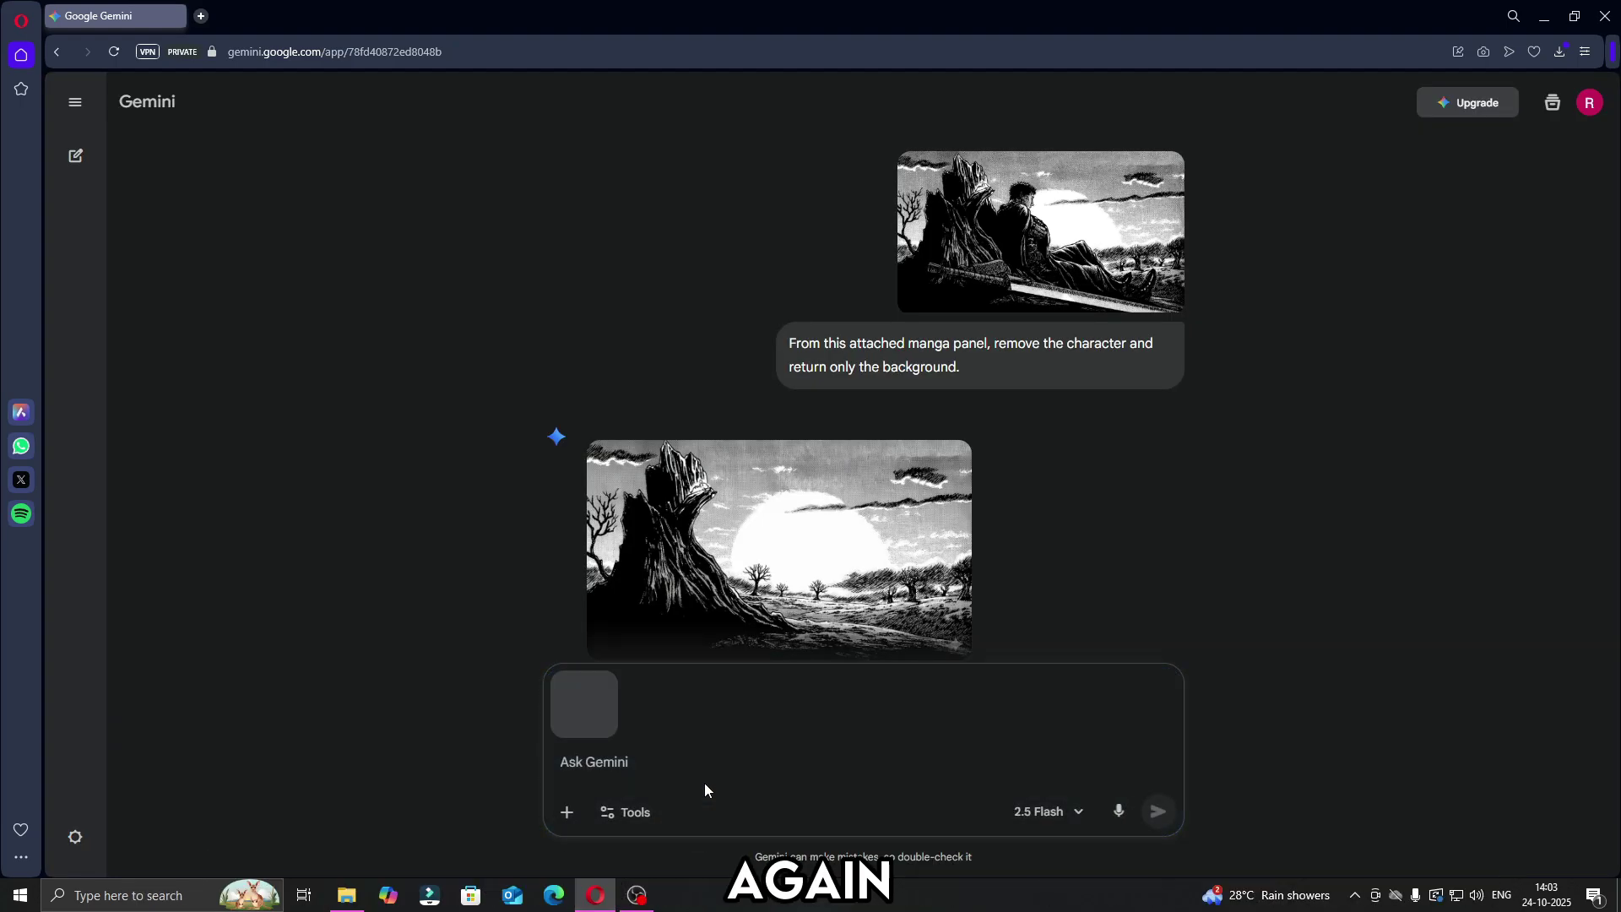
{"action": "type", "text": "From this attached manga panel, "}
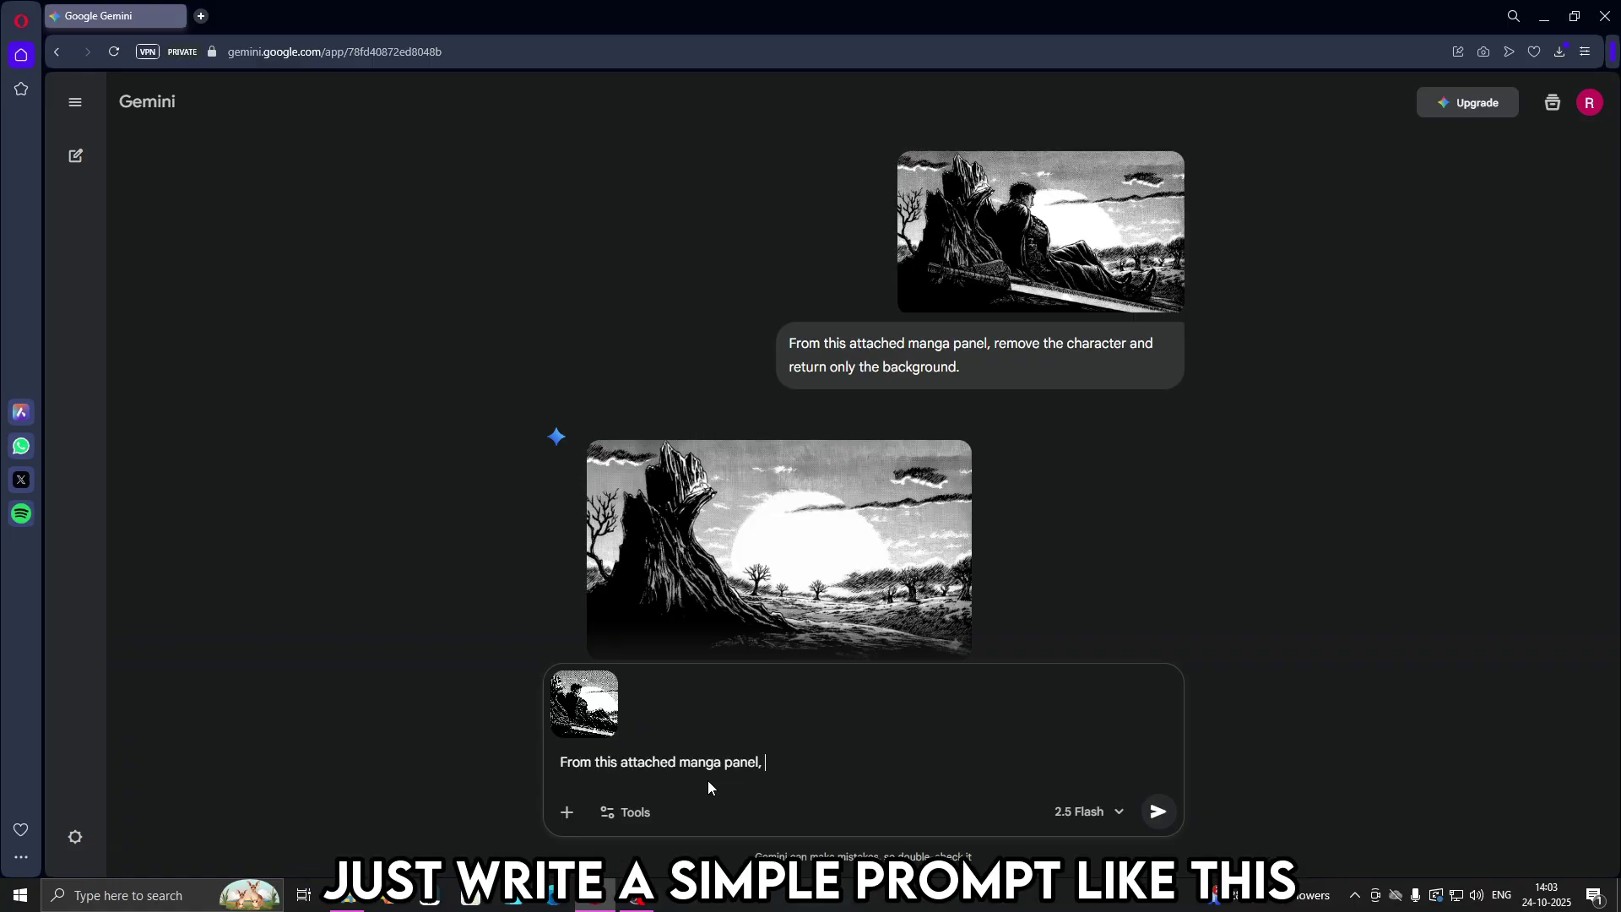
{"action": "type", "text": "return the character only"}
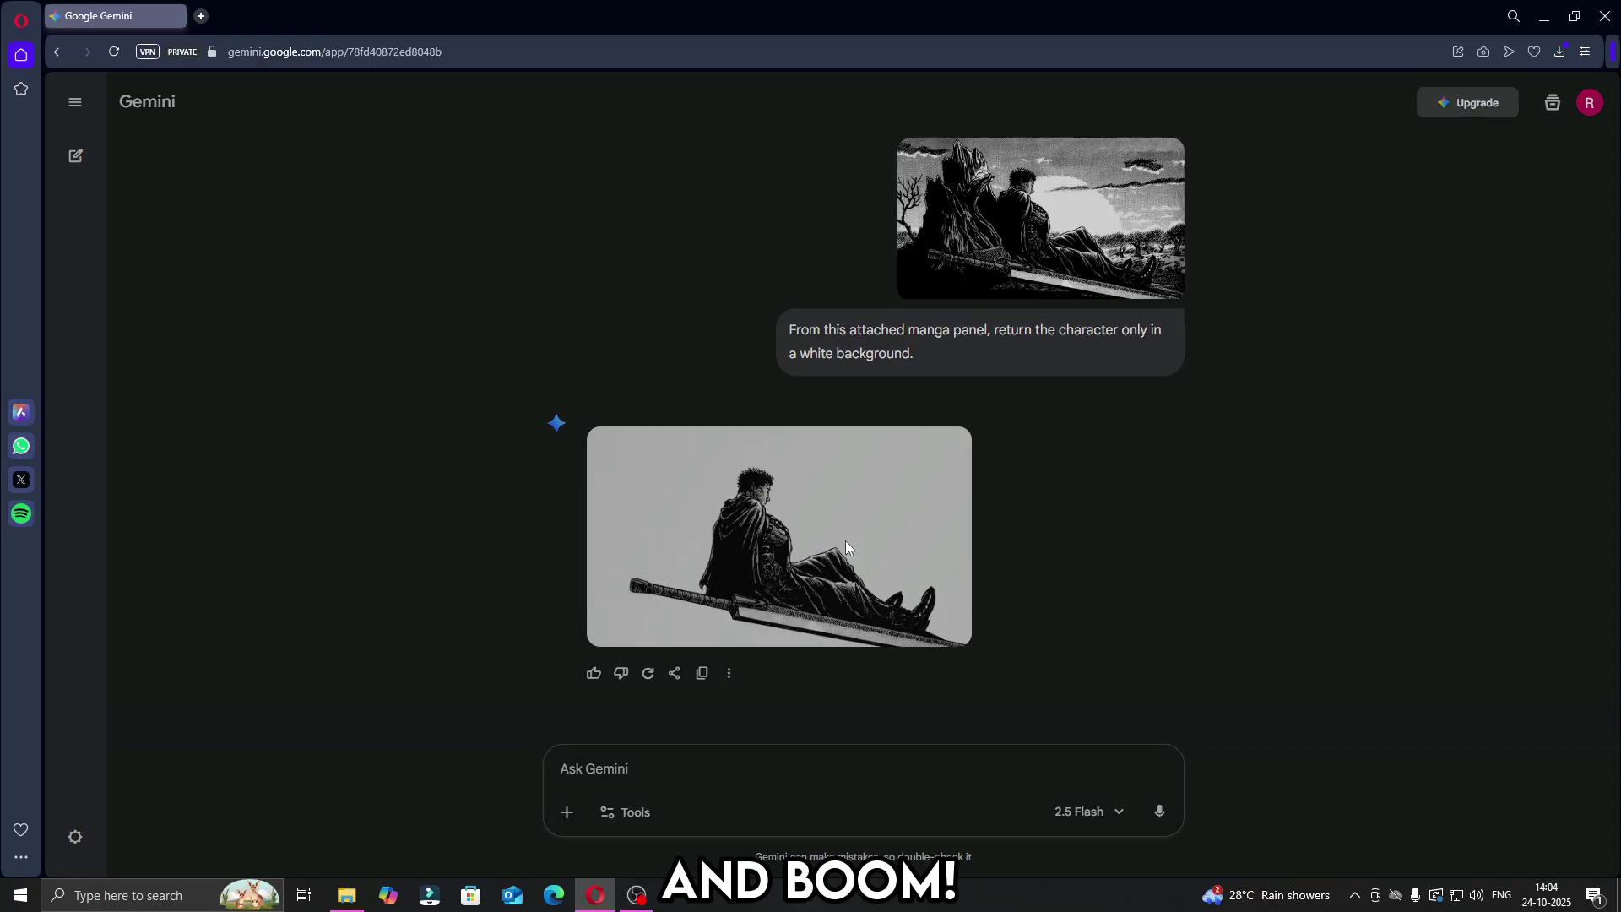
{"action": "left_click", "coordinate": [847, 547]}
{"action": "left_click", "coordinate": [292, 655]}
{"action": "left_click", "coordinate": [984, 279]}
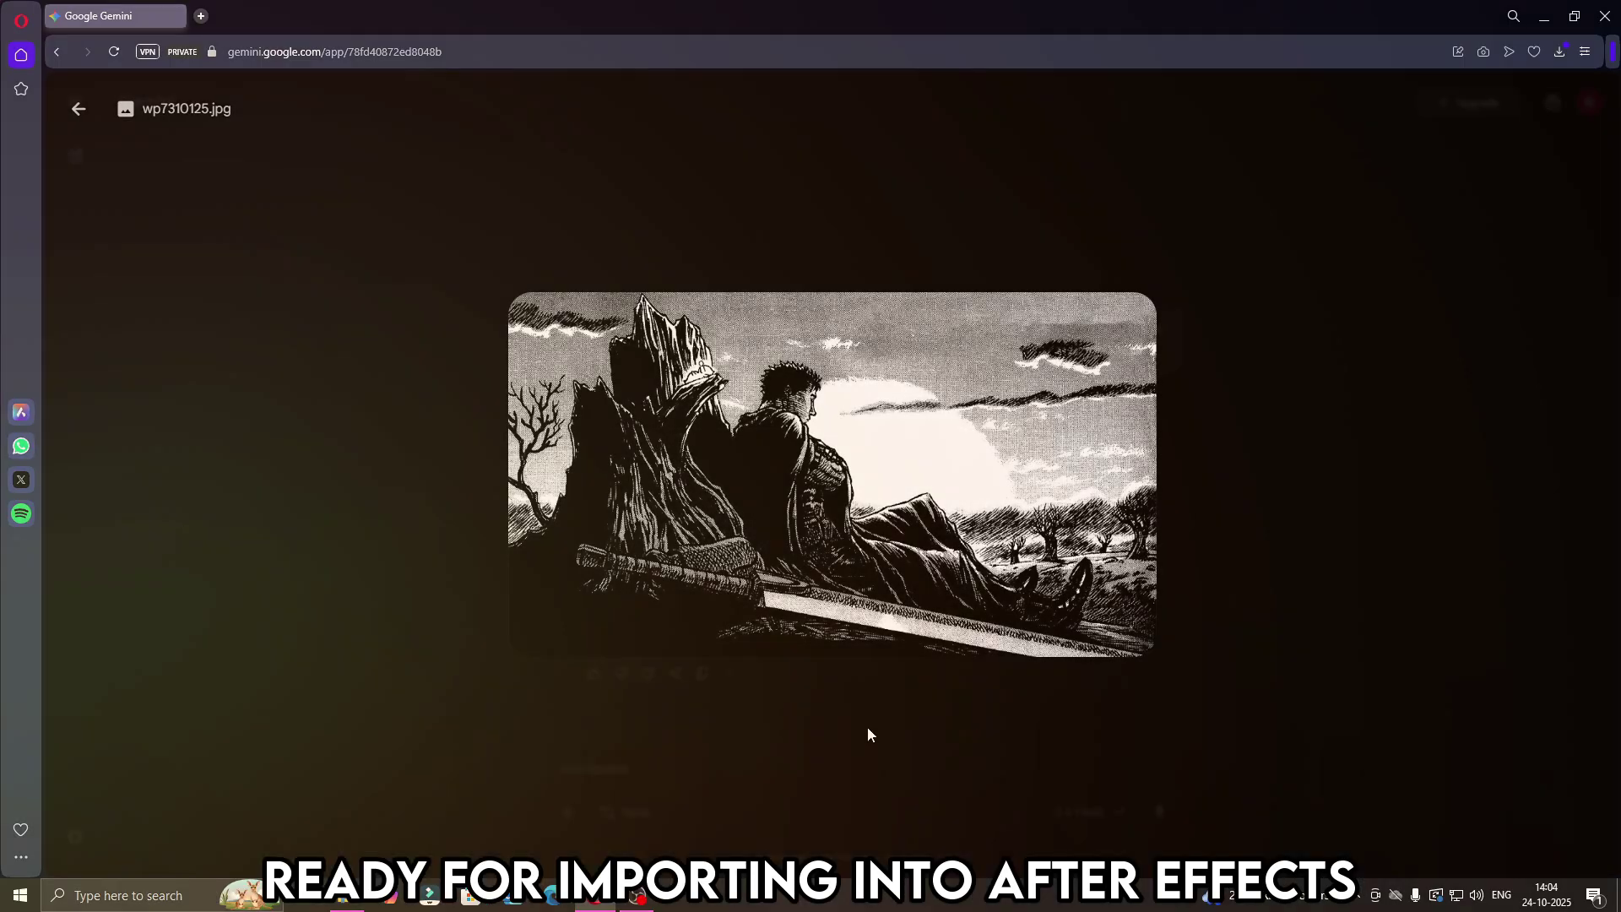
{"action": "left_click", "coordinate": [868, 727]}
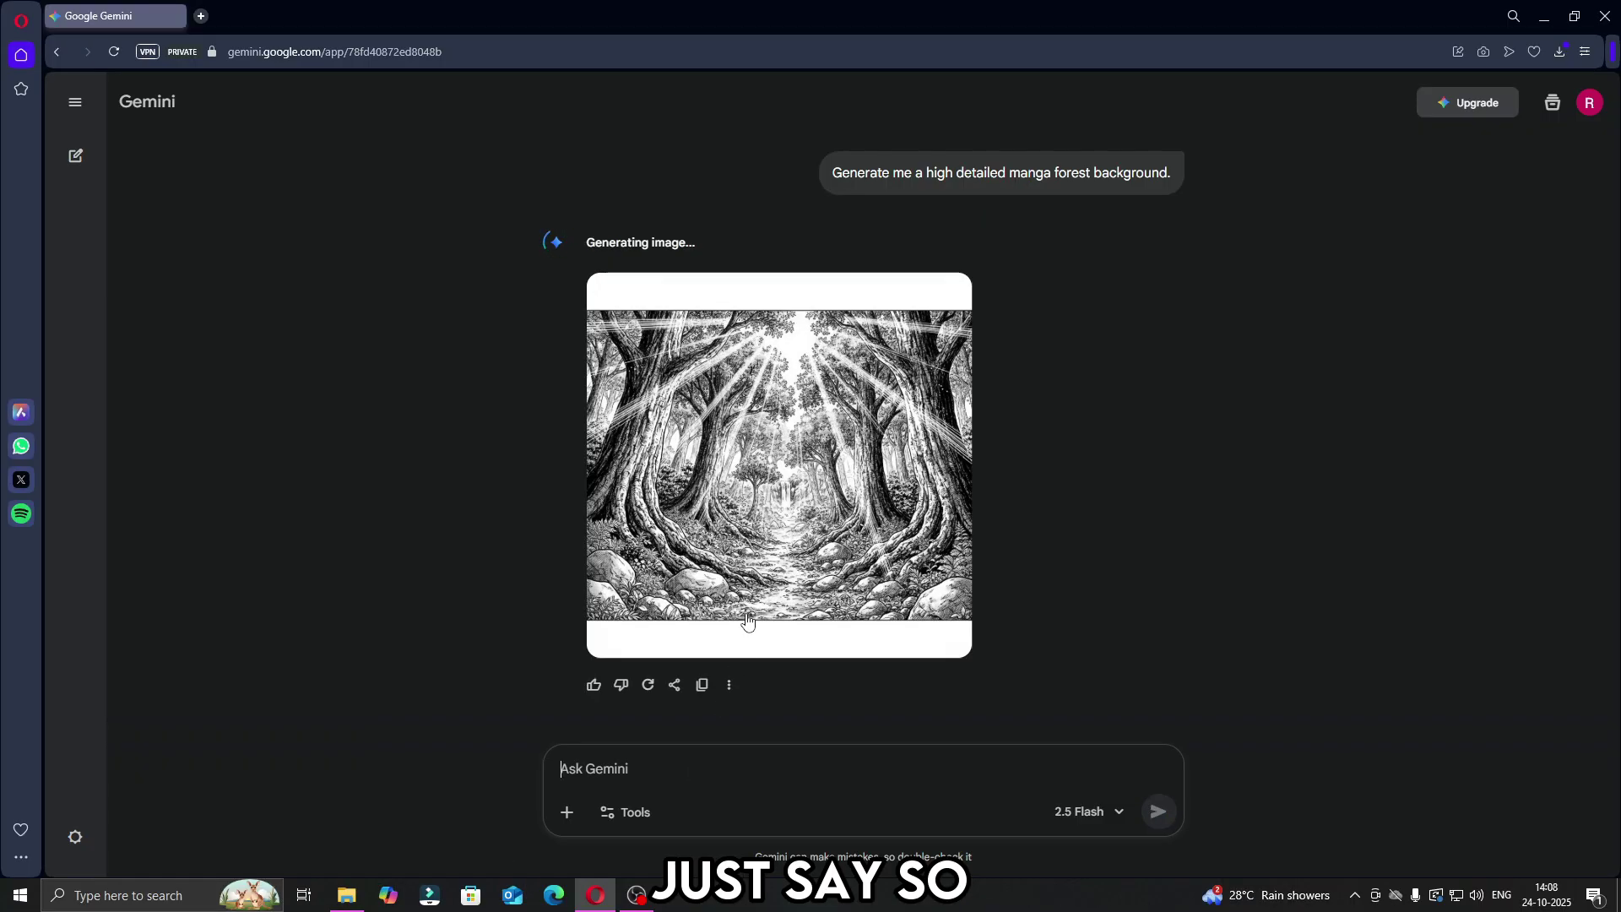
Step: View the generated sunbeam-lit manga forest background full-size
{"action": "left_click", "coordinate": [768, 539]}
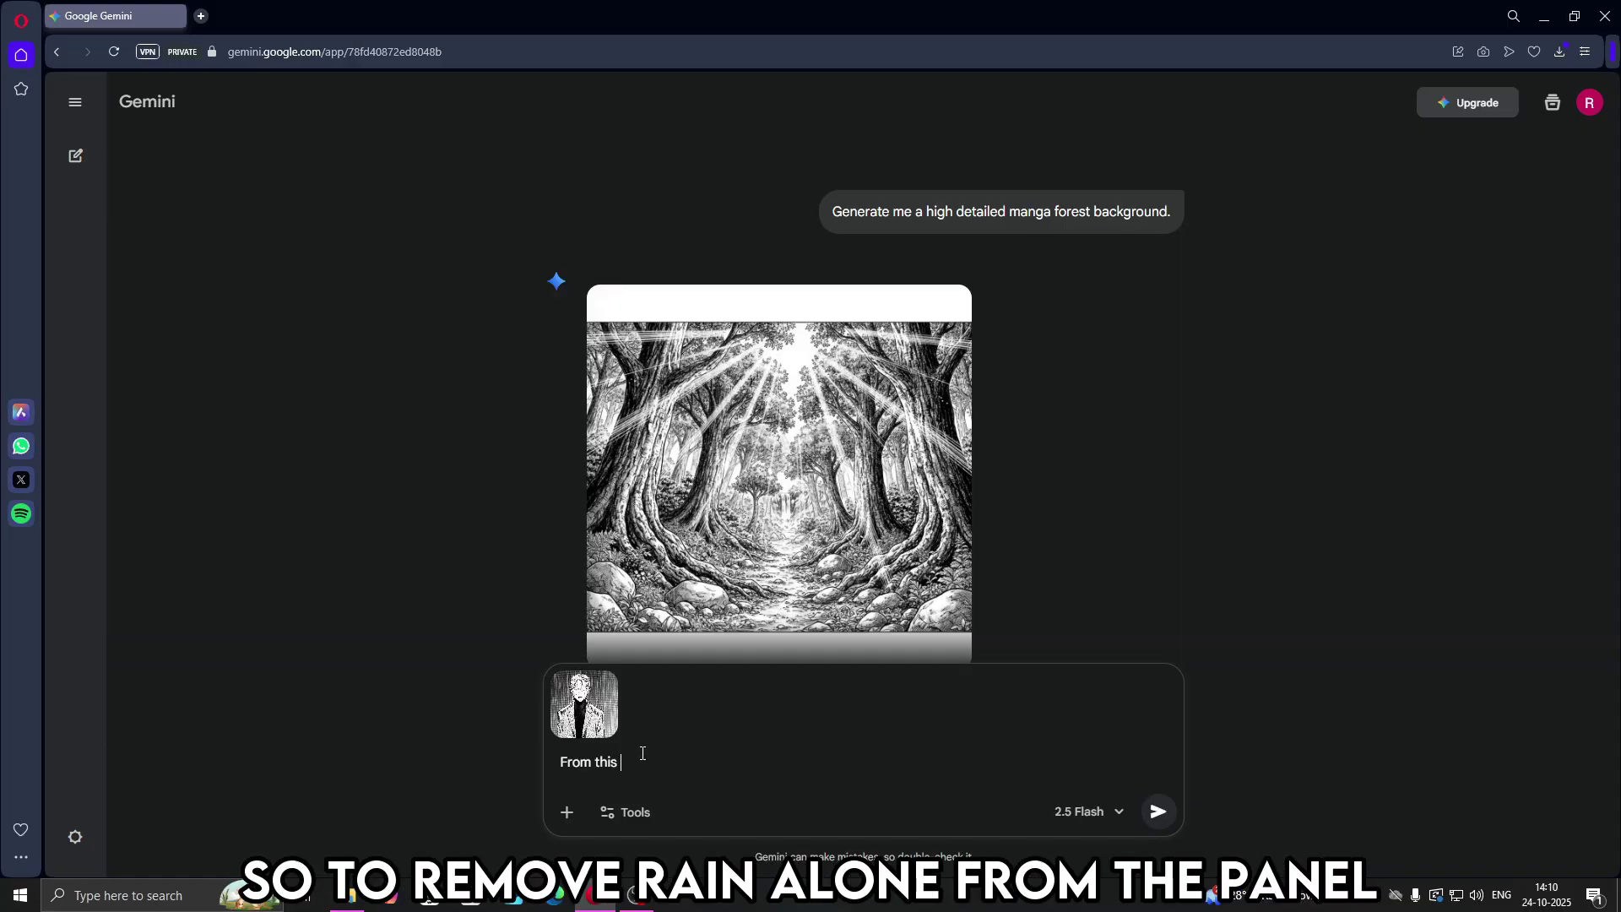
Step: Send 'From this attached manga panel, remove the rain.' and view the rain-free result
{"action": "type", "text": "panel, remove the rain."}
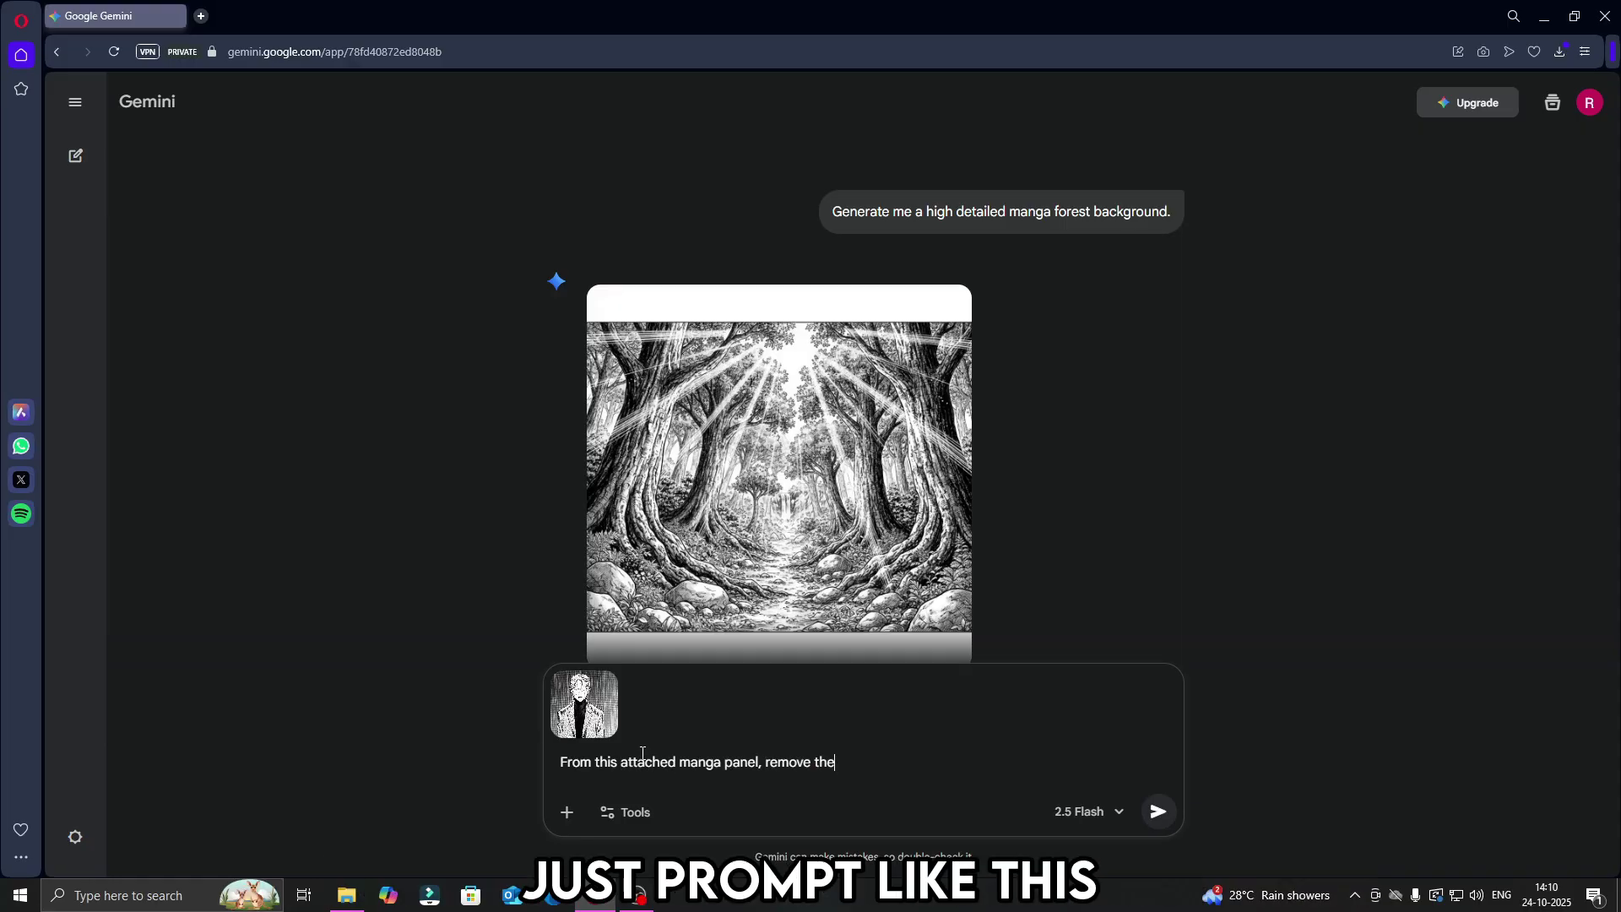
{"action": "key", "text": "Return"}
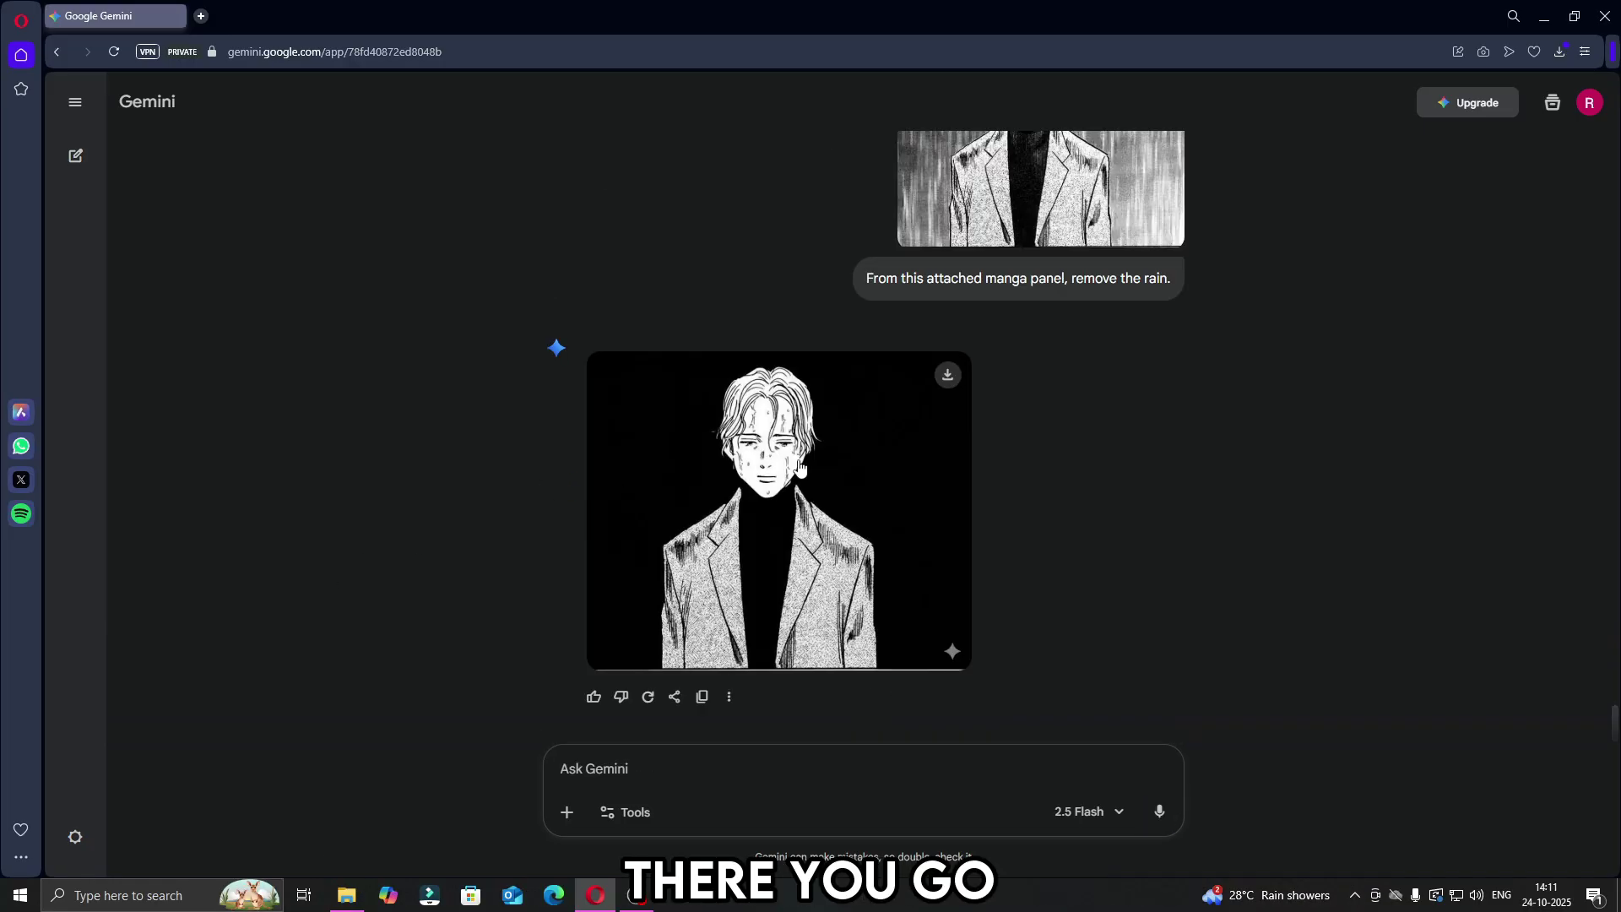
{"action": "scroll", "coordinate": [804, 469], "scroll_direction": "up", "scroll_amount": 3}
{"action": "scroll", "coordinate": [804, 468], "scroll_direction": "down", "scroll_amount": 3}
{"action": "left_click", "coordinate": [598, 574]}
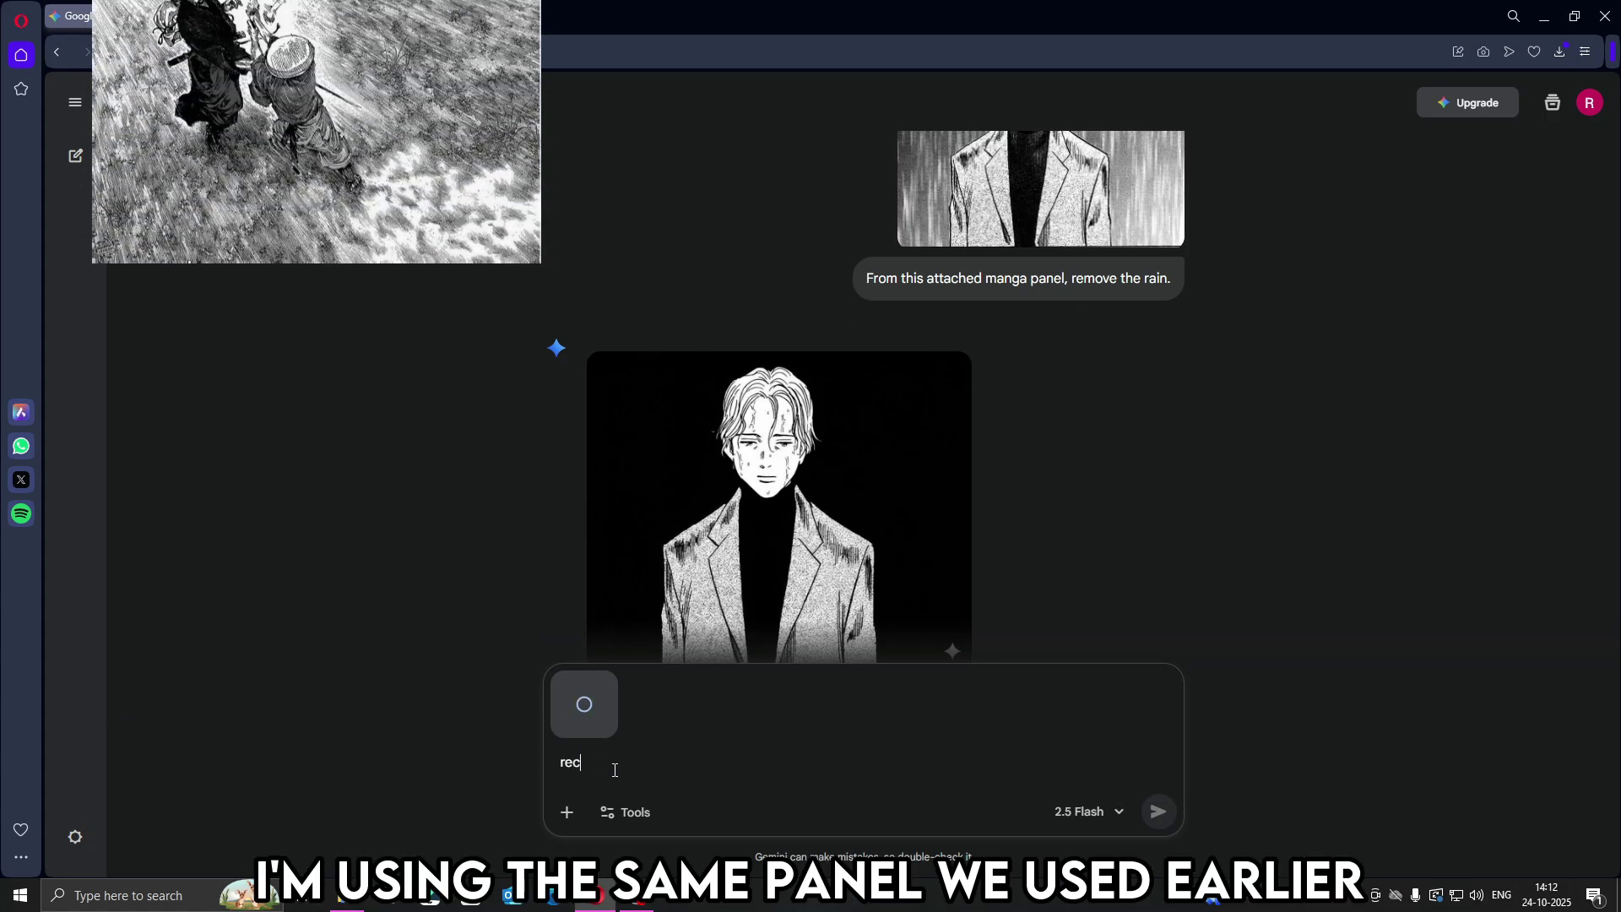
Step: Ask Gemini to recolor the swordfight panel and view the colored version full-size
{"action": "type", "text": "Recolor this manga panel."}
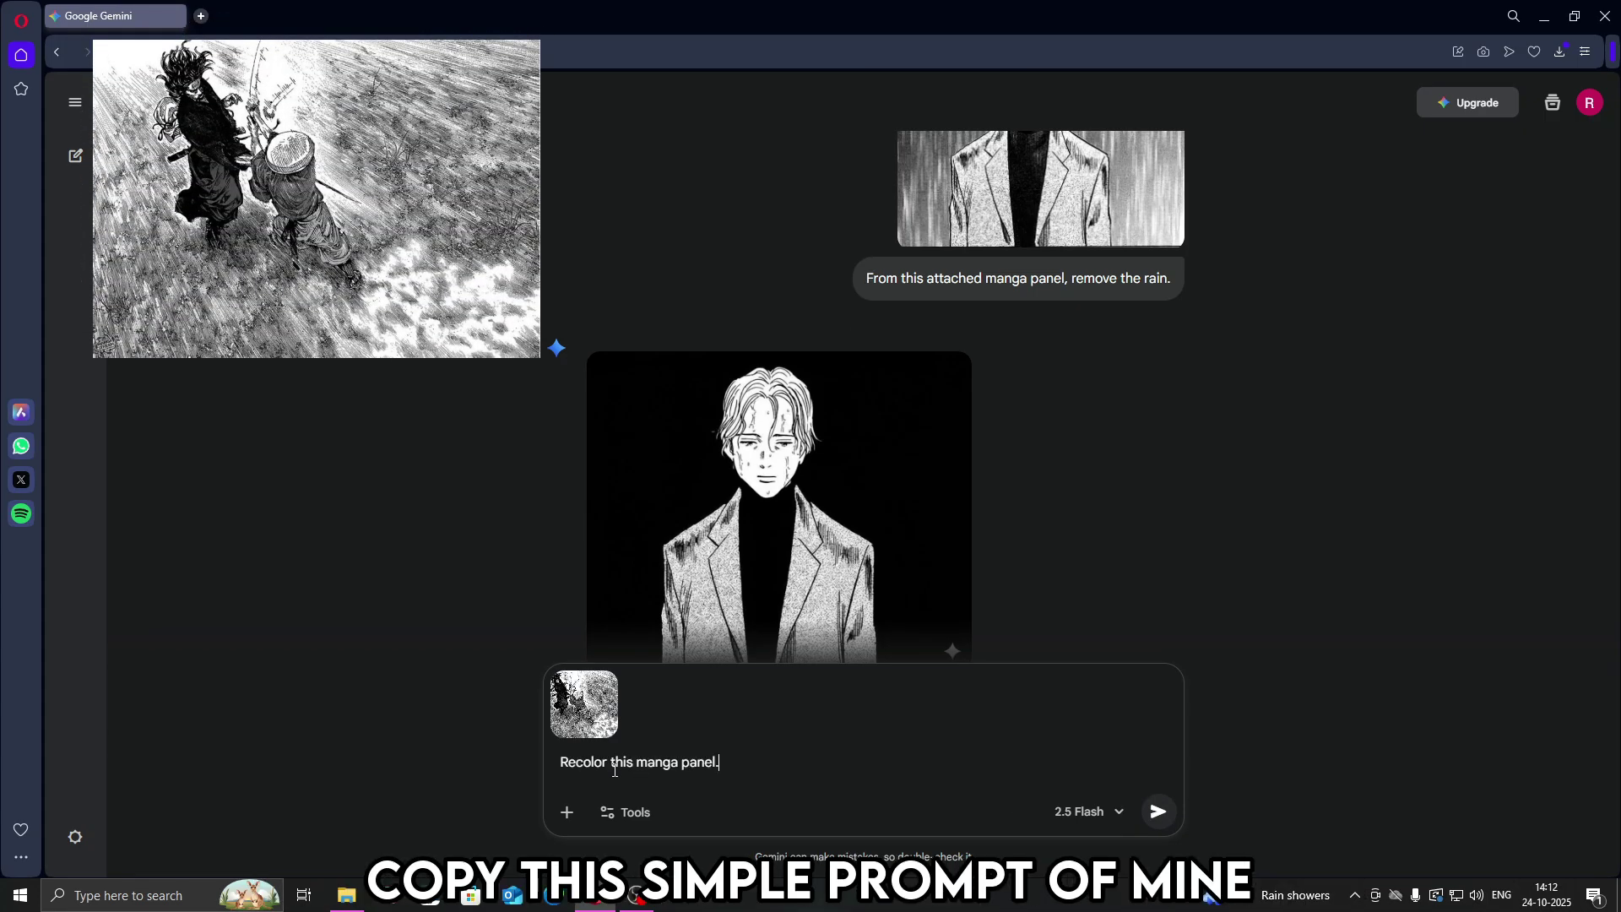
{"action": "type", "text": " And send me the colored version of th"}
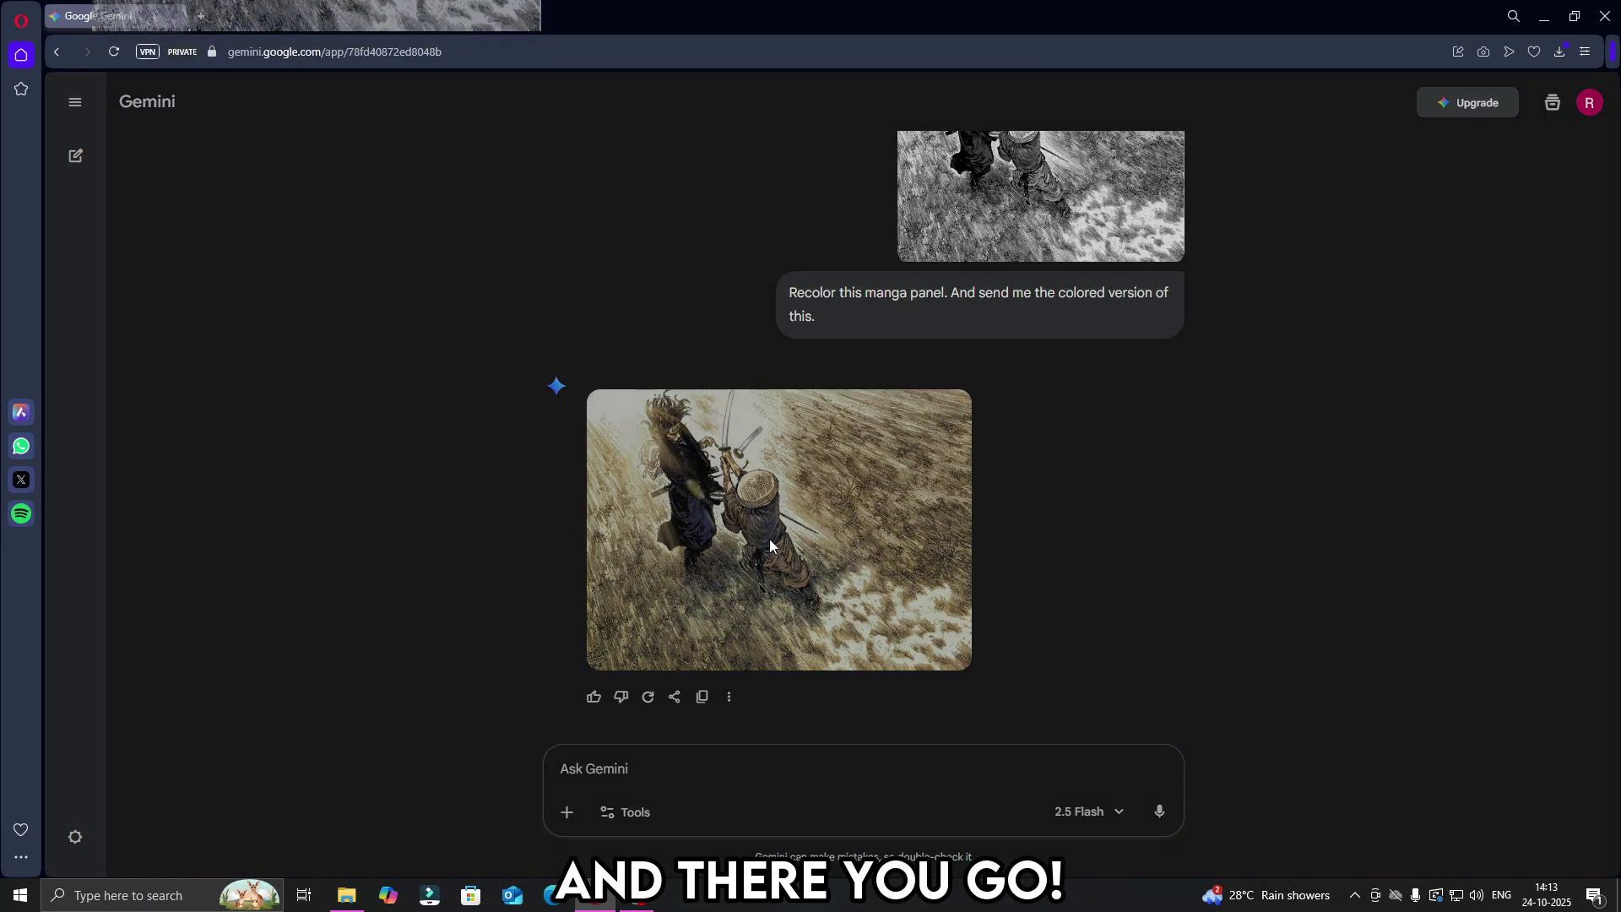
{"action": "left_click", "coordinate": [770, 545]}
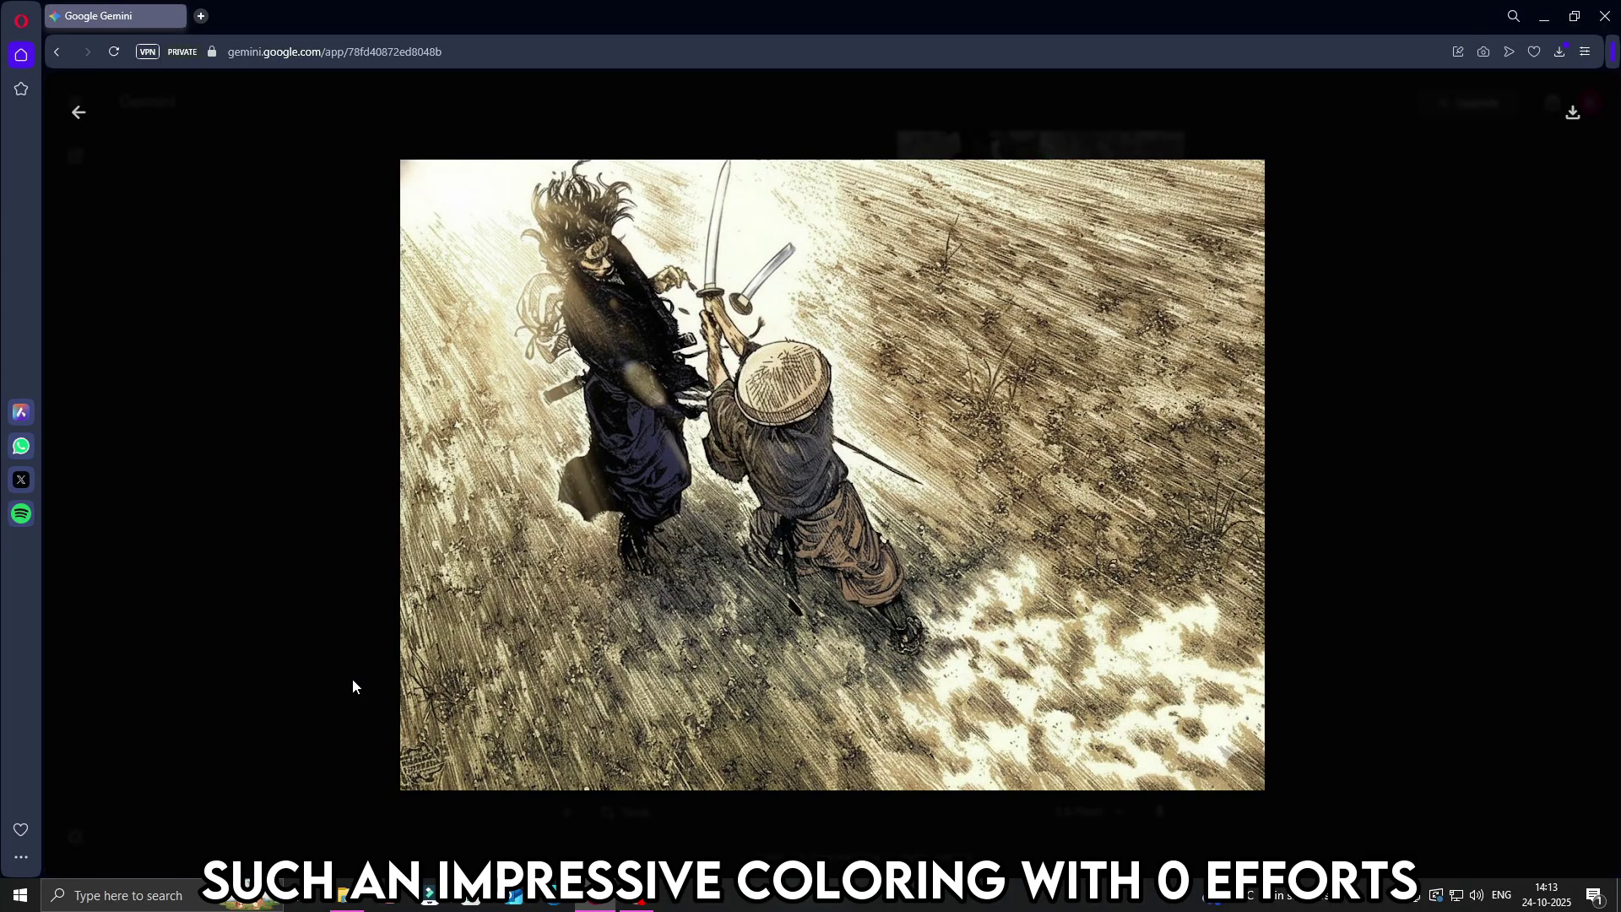